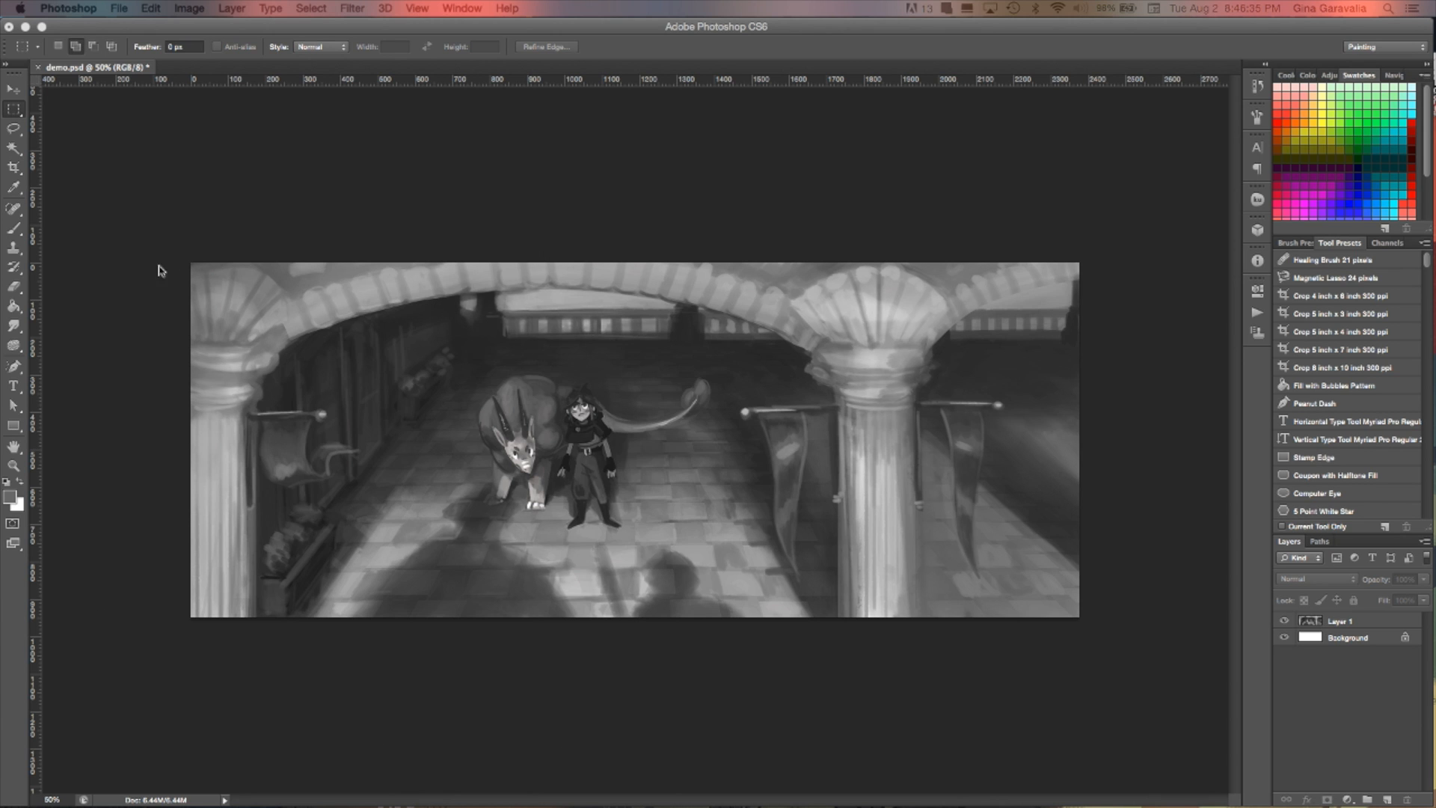
Add a Selective Color adjustment layer with default settings above the grayscale painting layer
left_click(234, 9)
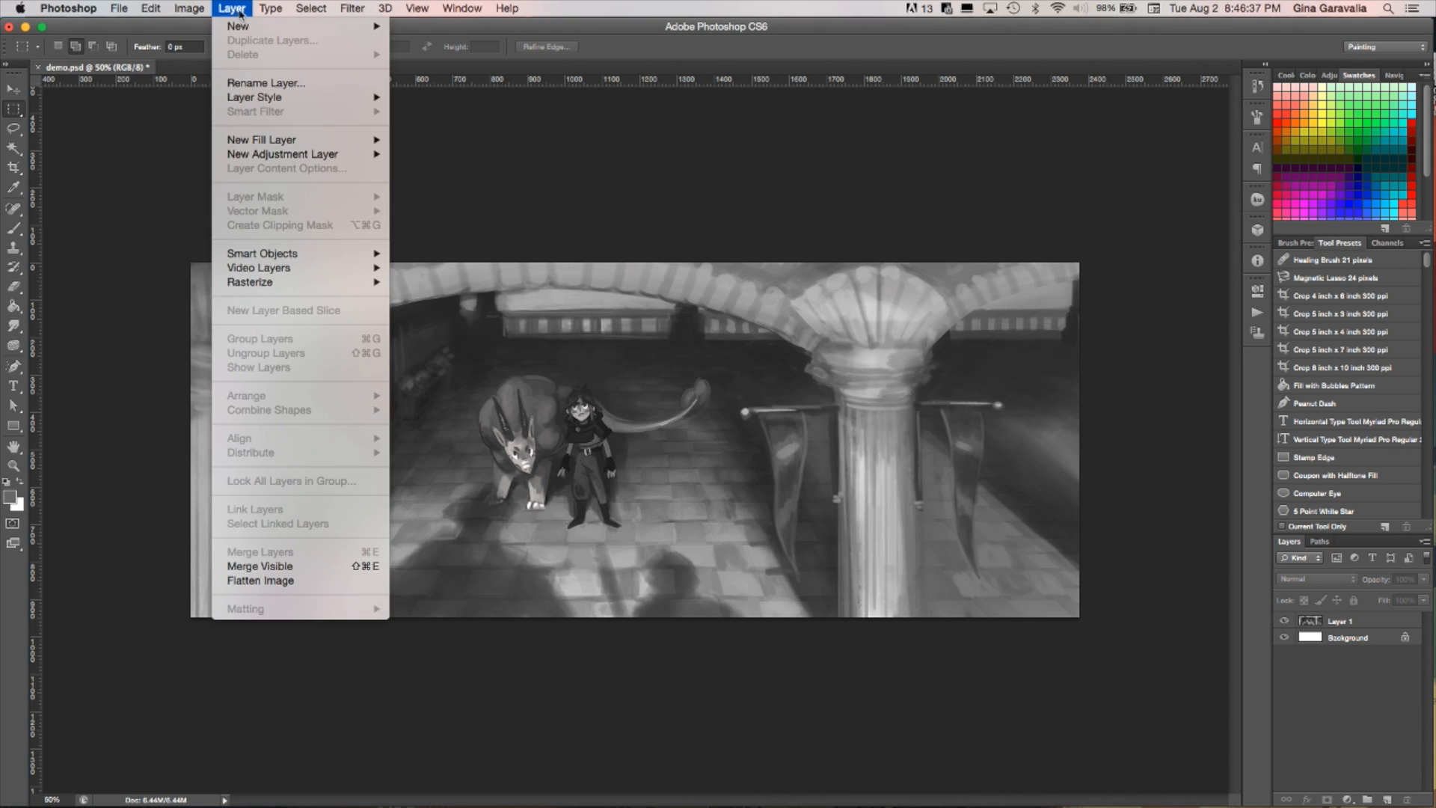
mouse_move(339, 157)
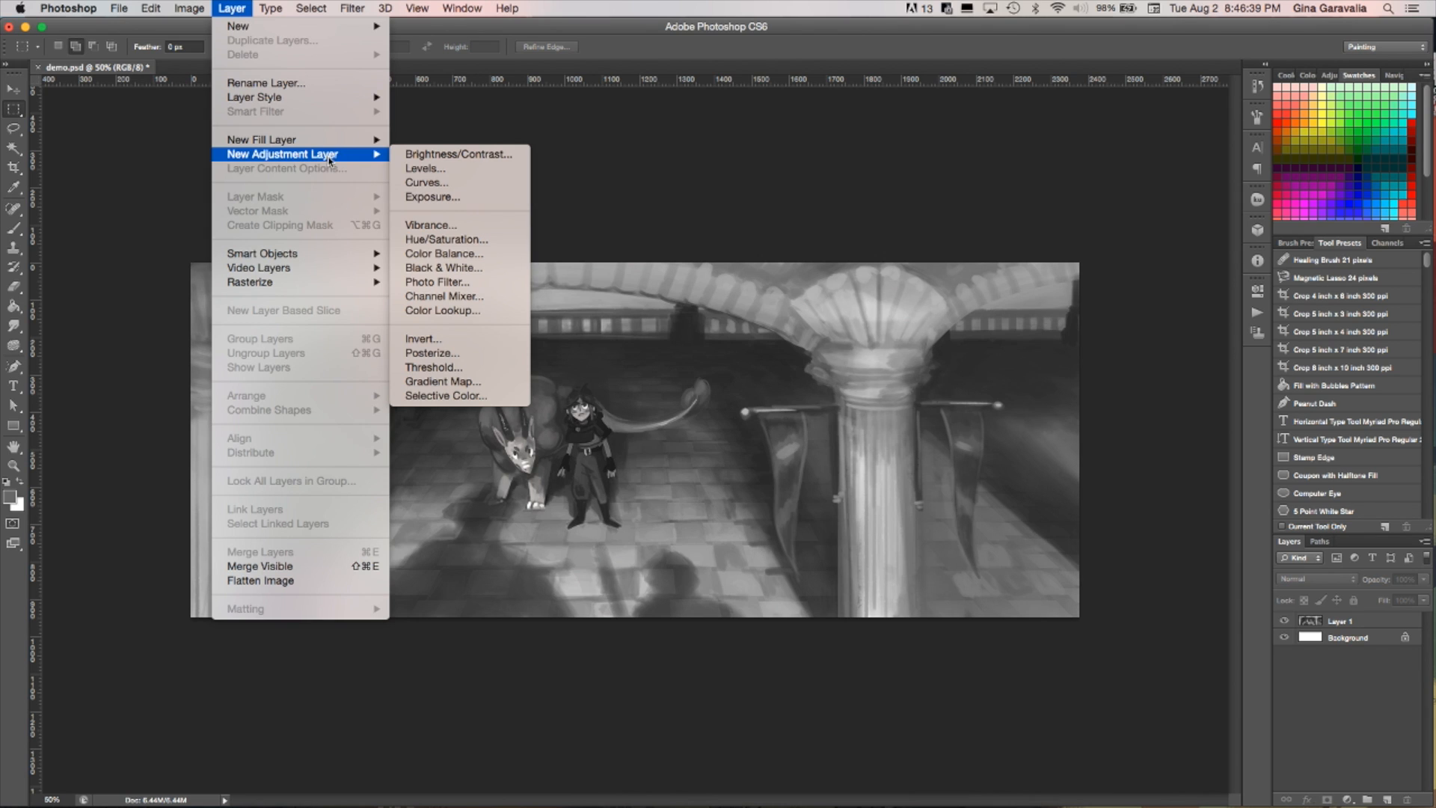
left_click(467, 397)
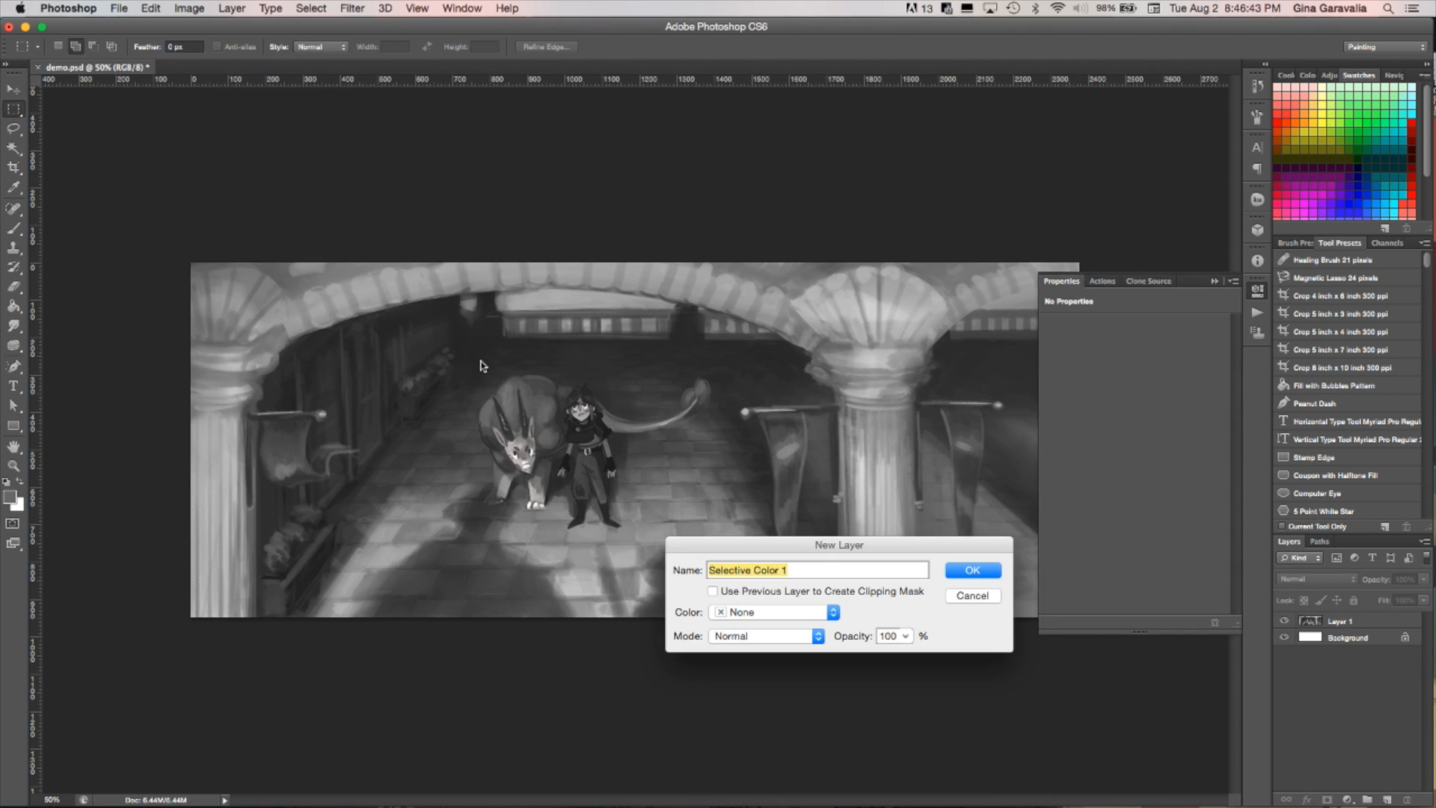
left_click(986, 573)
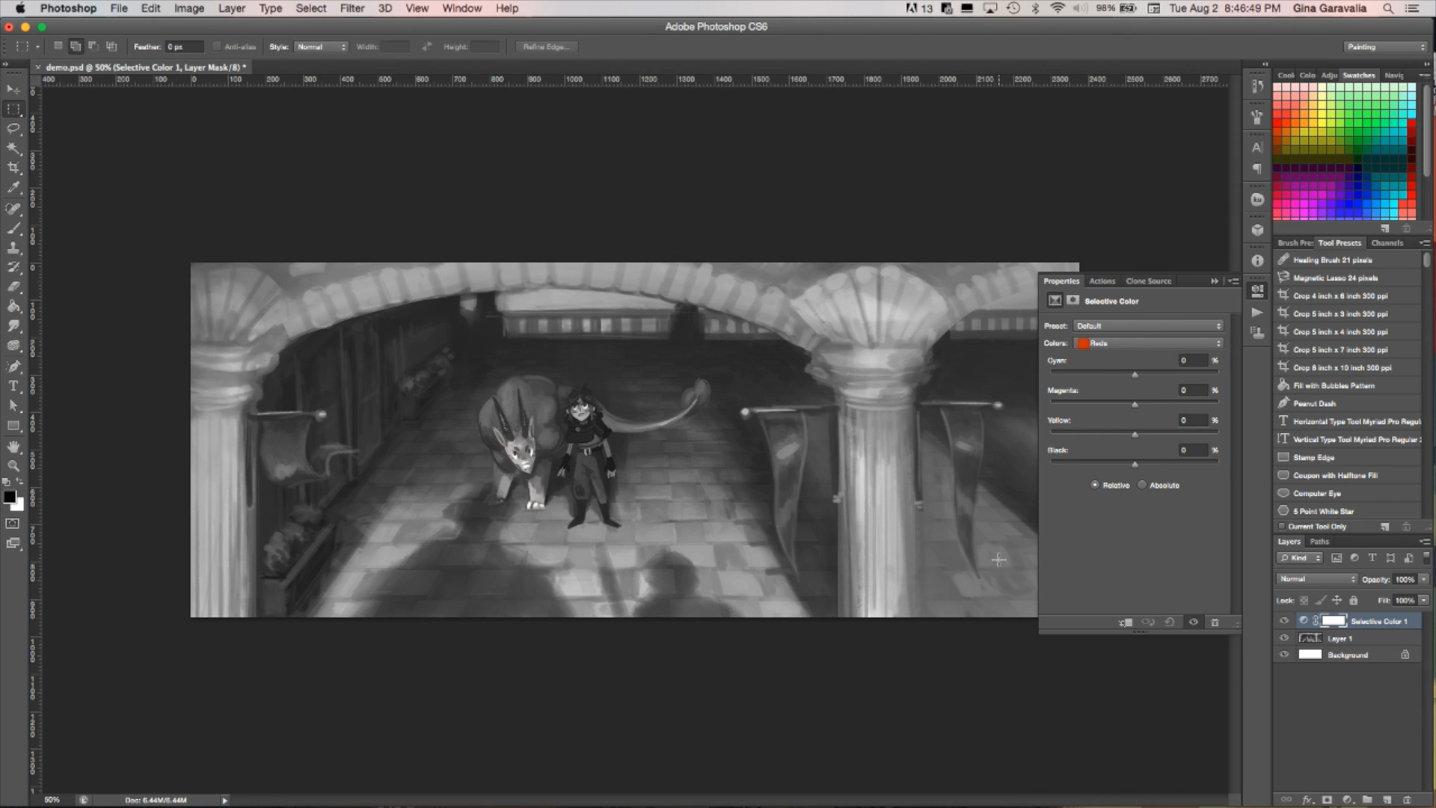
Tint the Neutrals in the Selective Color adjustment with cyan +17%, magenta -11% and yellow 0%
left_click(1189, 347)
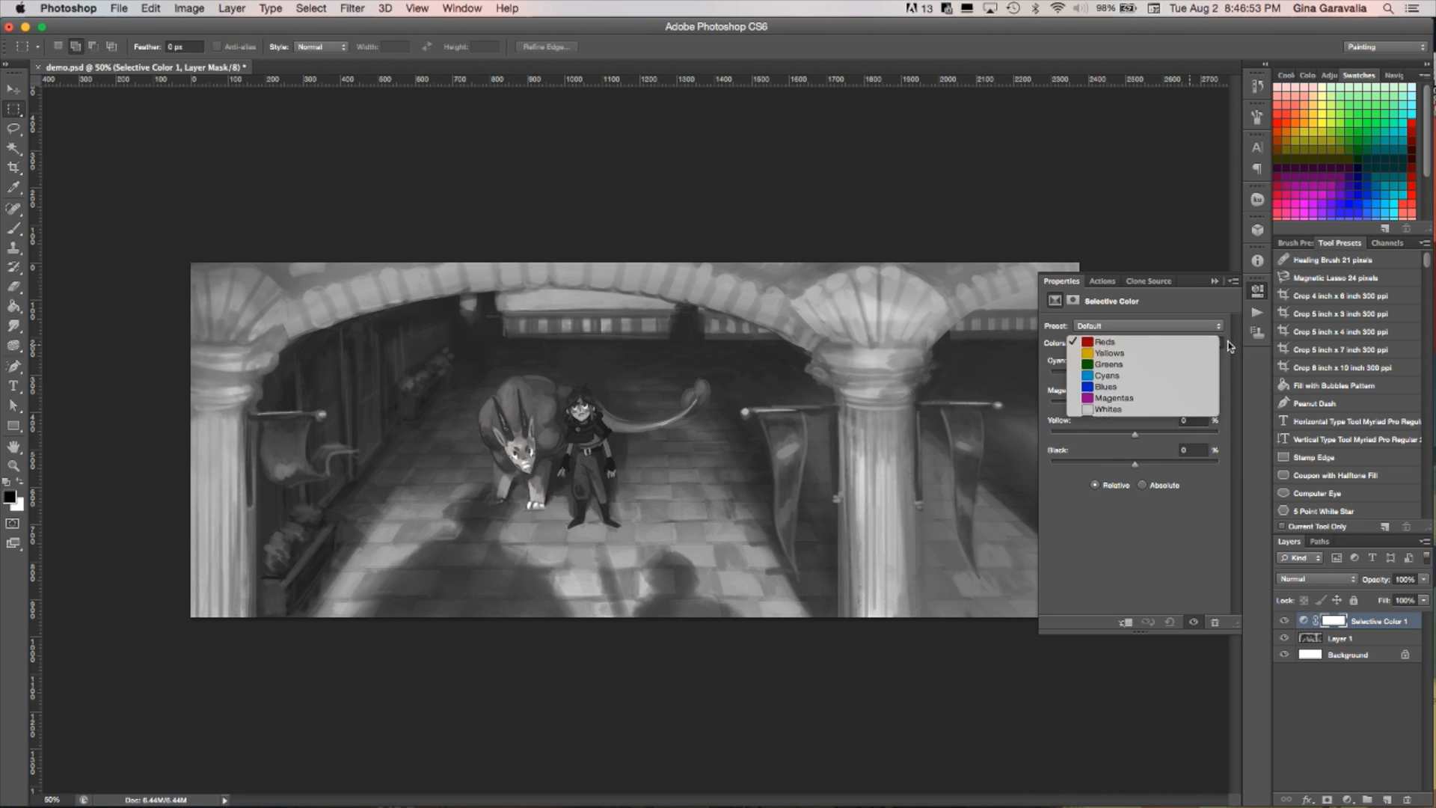
left_click(1212, 345)
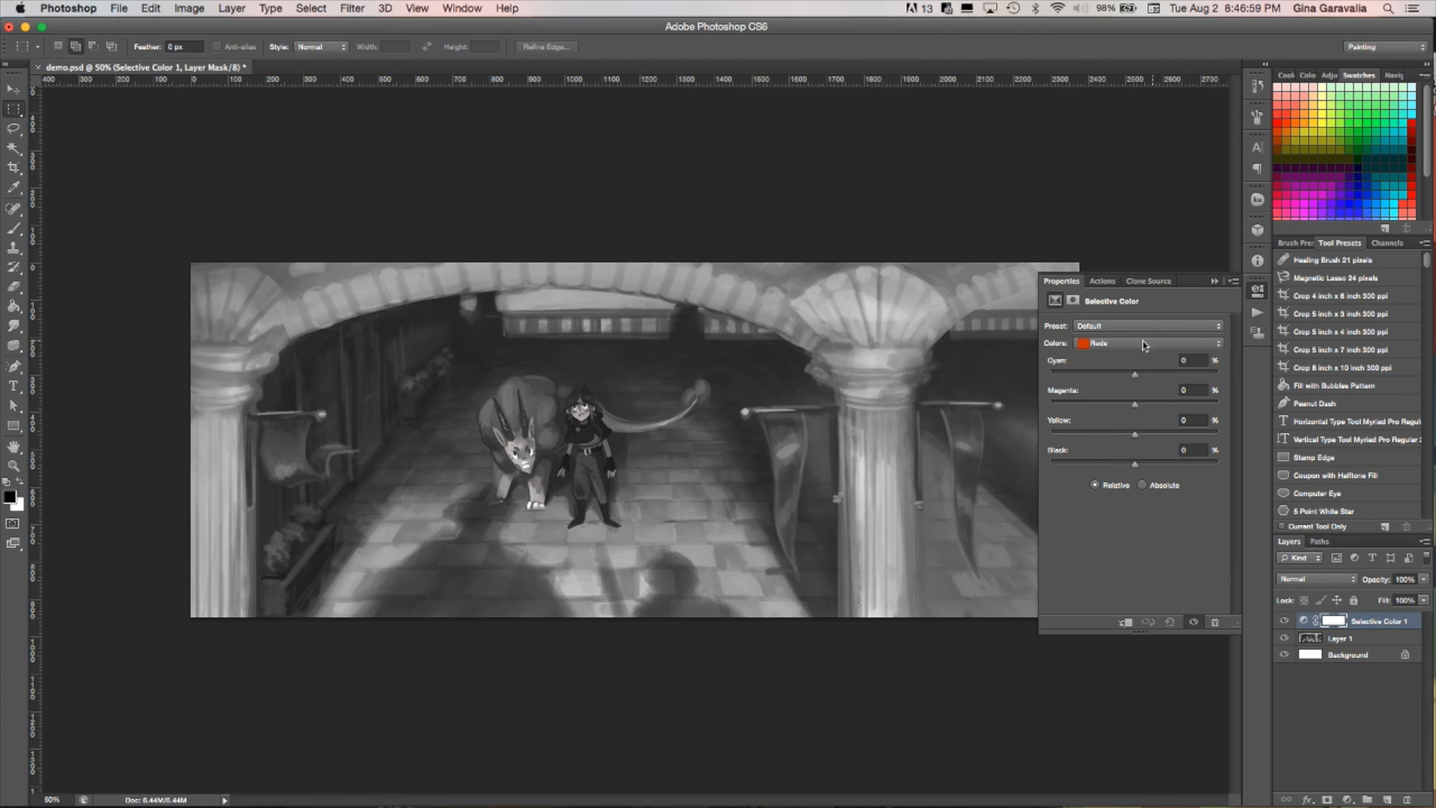
left_click(1132, 349)
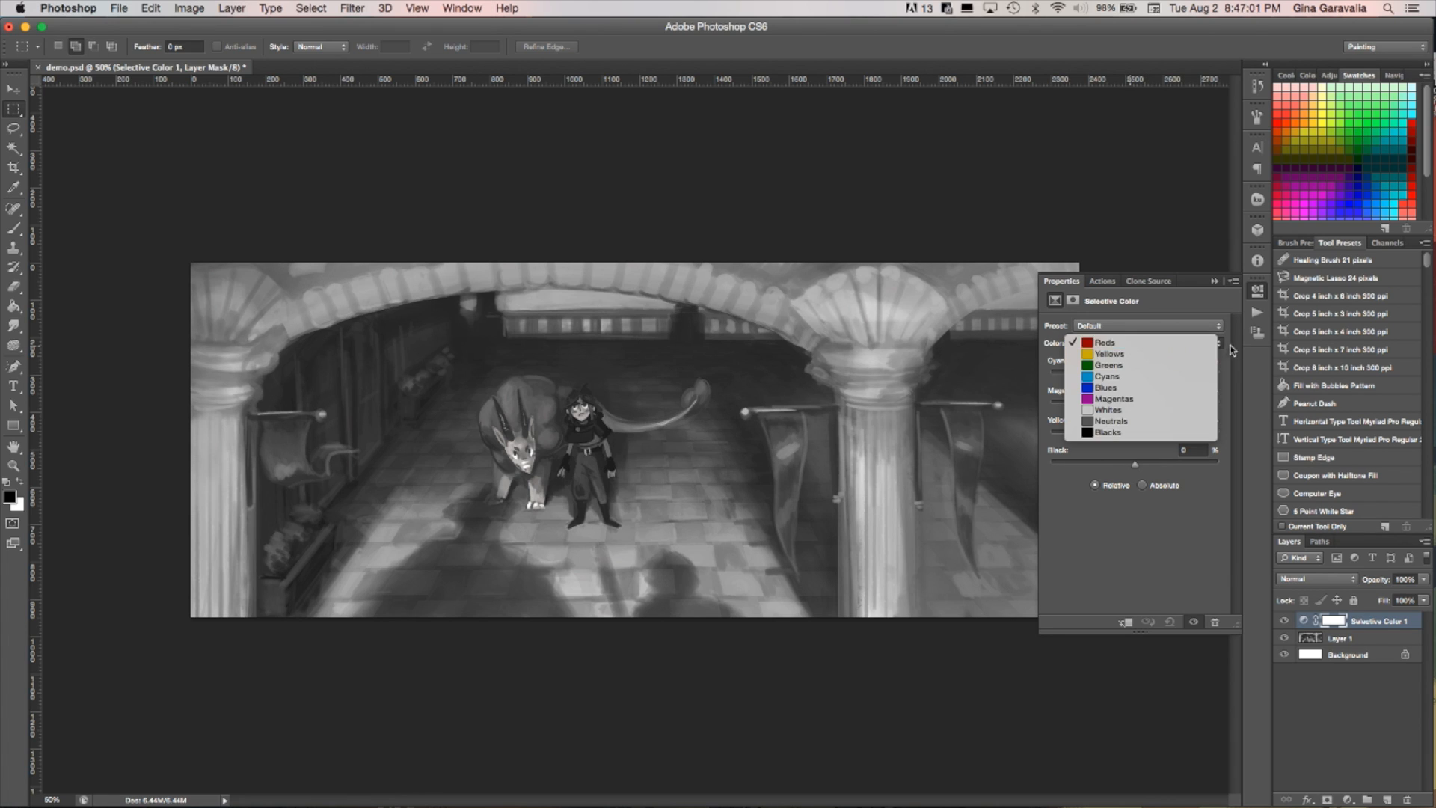
left_click(1220, 348)
left_click(1122, 349)
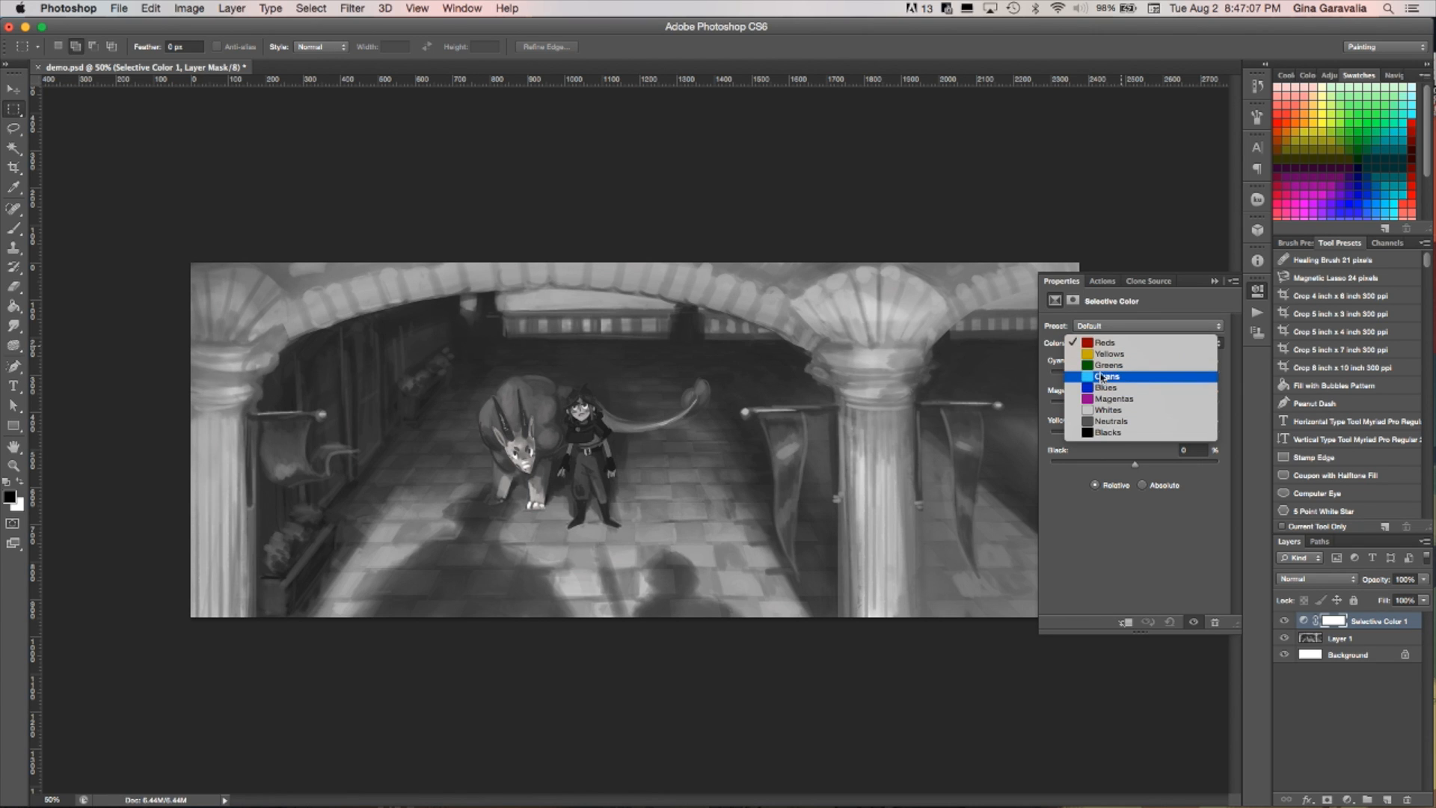
left_click(1125, 424)
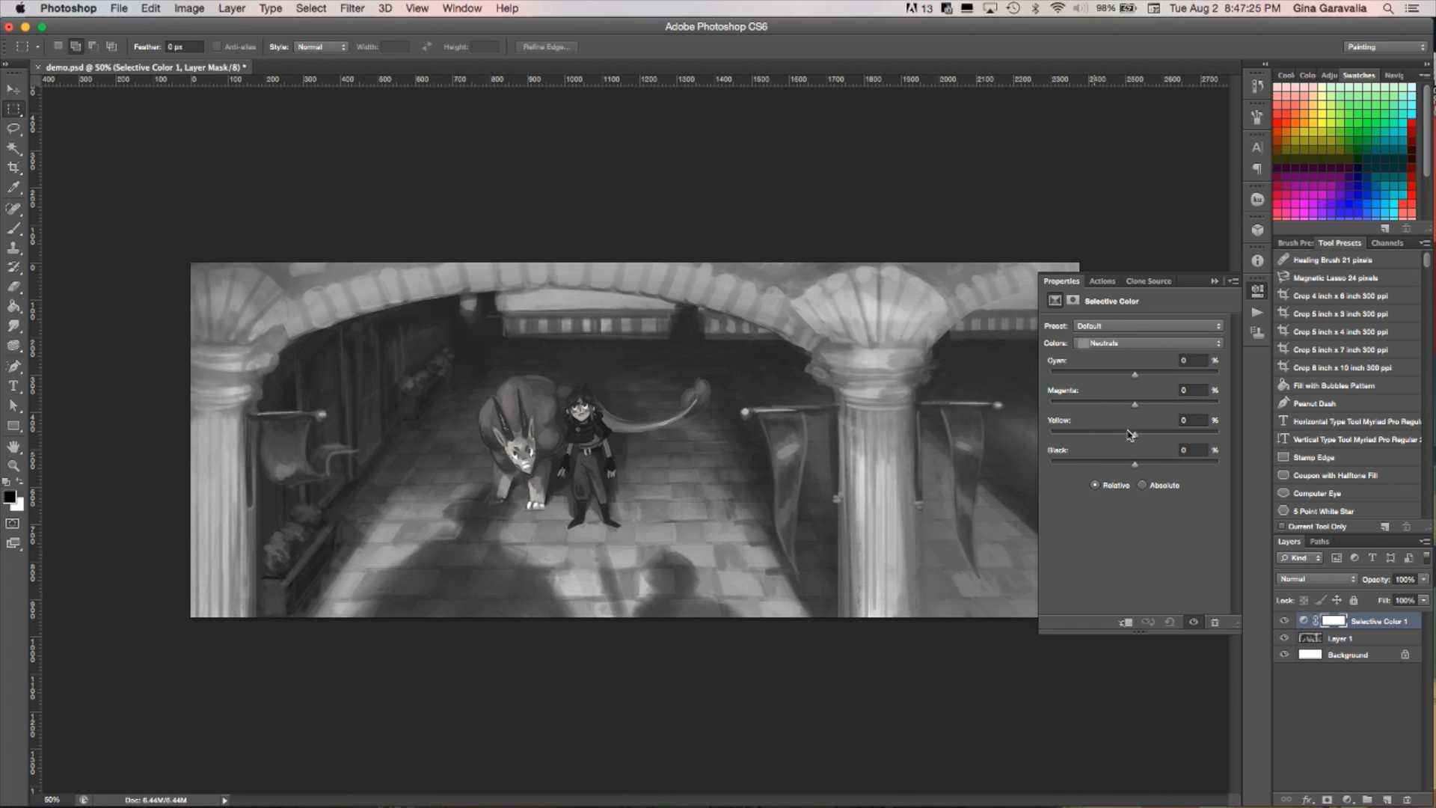
mouse_move(1136, 378)
left_mouse_down()
mouse_move(1162, 380)
mouse_move(1071, 384)
mouse_move(1175, 382)
mouse_move(1108, 386)
mouse_move(1149, 388)
left_mouse_up()
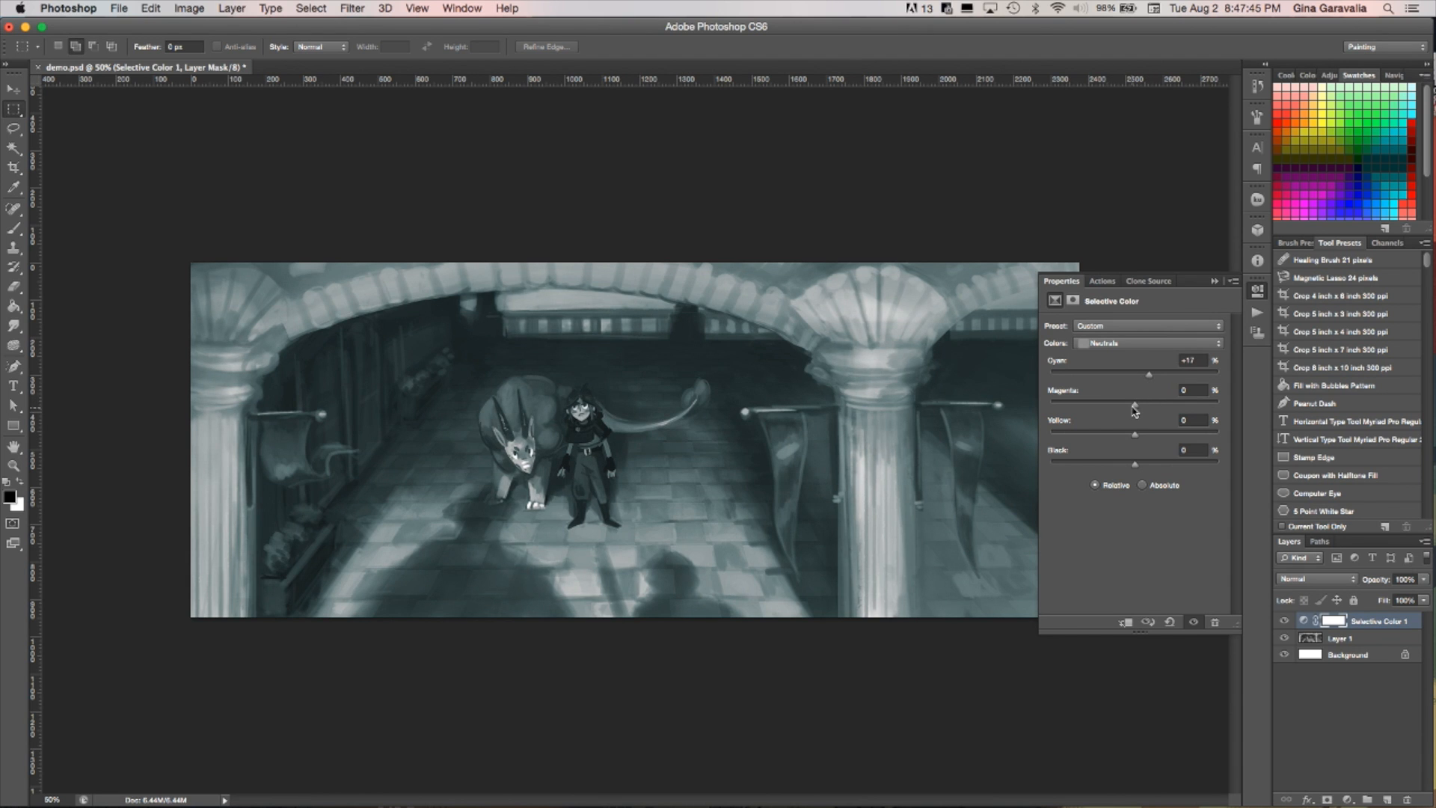
mouse_move(1129, 406)
left_mouse_down()
mouse_move(1146, 405)
mouse_move(1128, 407)
left_mouse_up()
left_click_drag(1135, 435, 1130, 438)
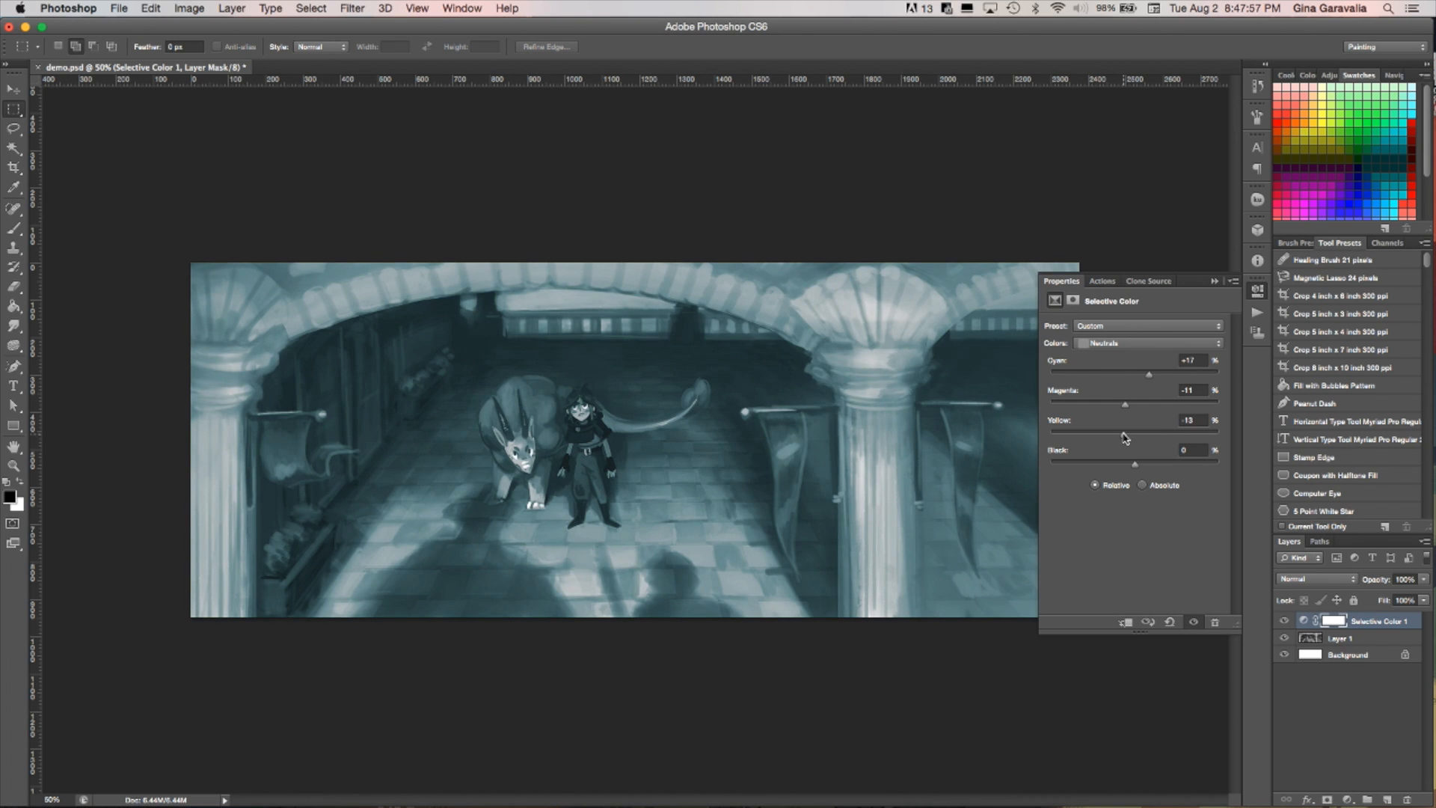
left_click_drag(1122, 438, 1132, 439)
Set the Blacks in the Selective Color adjustment to cyan +26%, magenta +6% and yellow -13%
left_click(1117, 349)
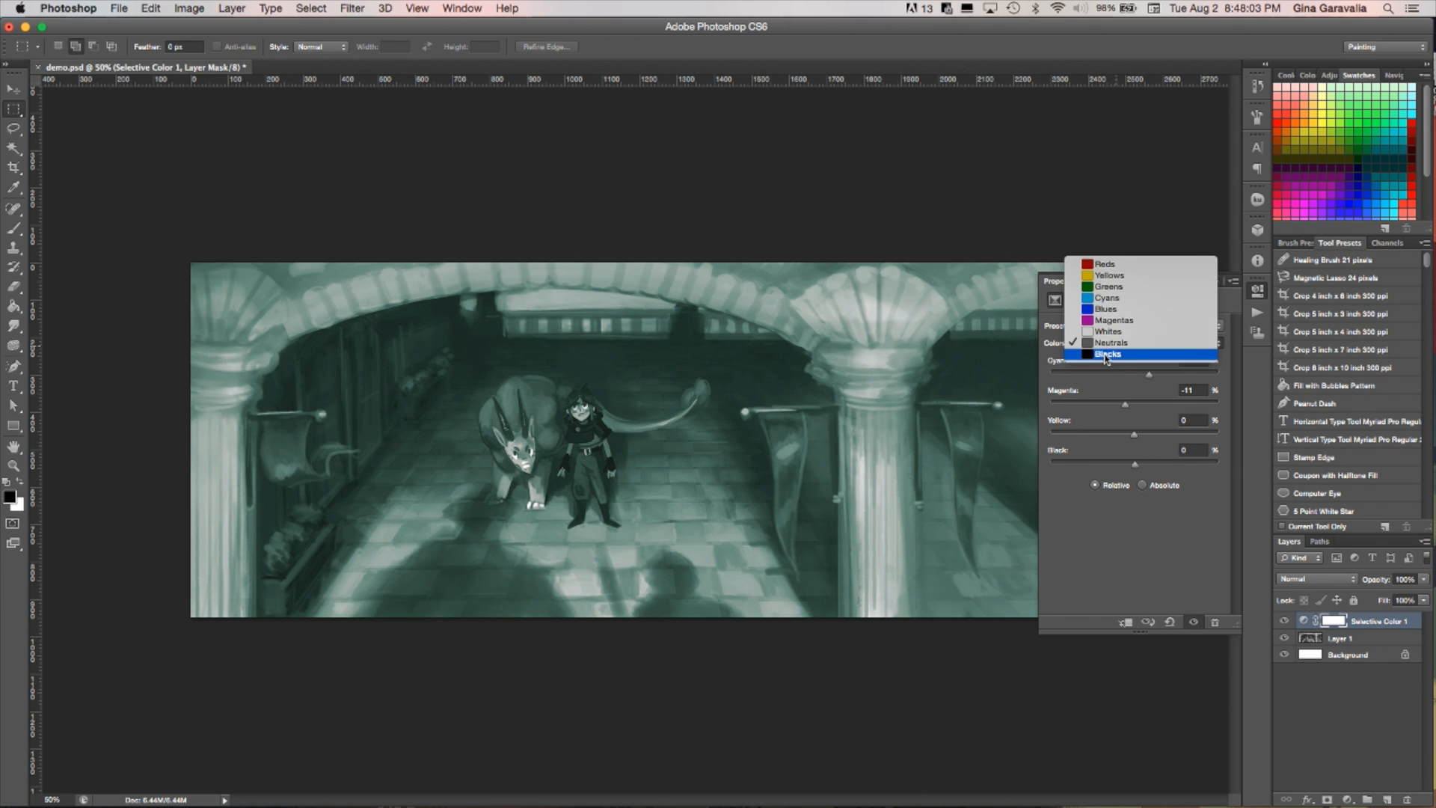
left_click(1108, 354)
left_click_drag(1133, 374, 1120, 437)
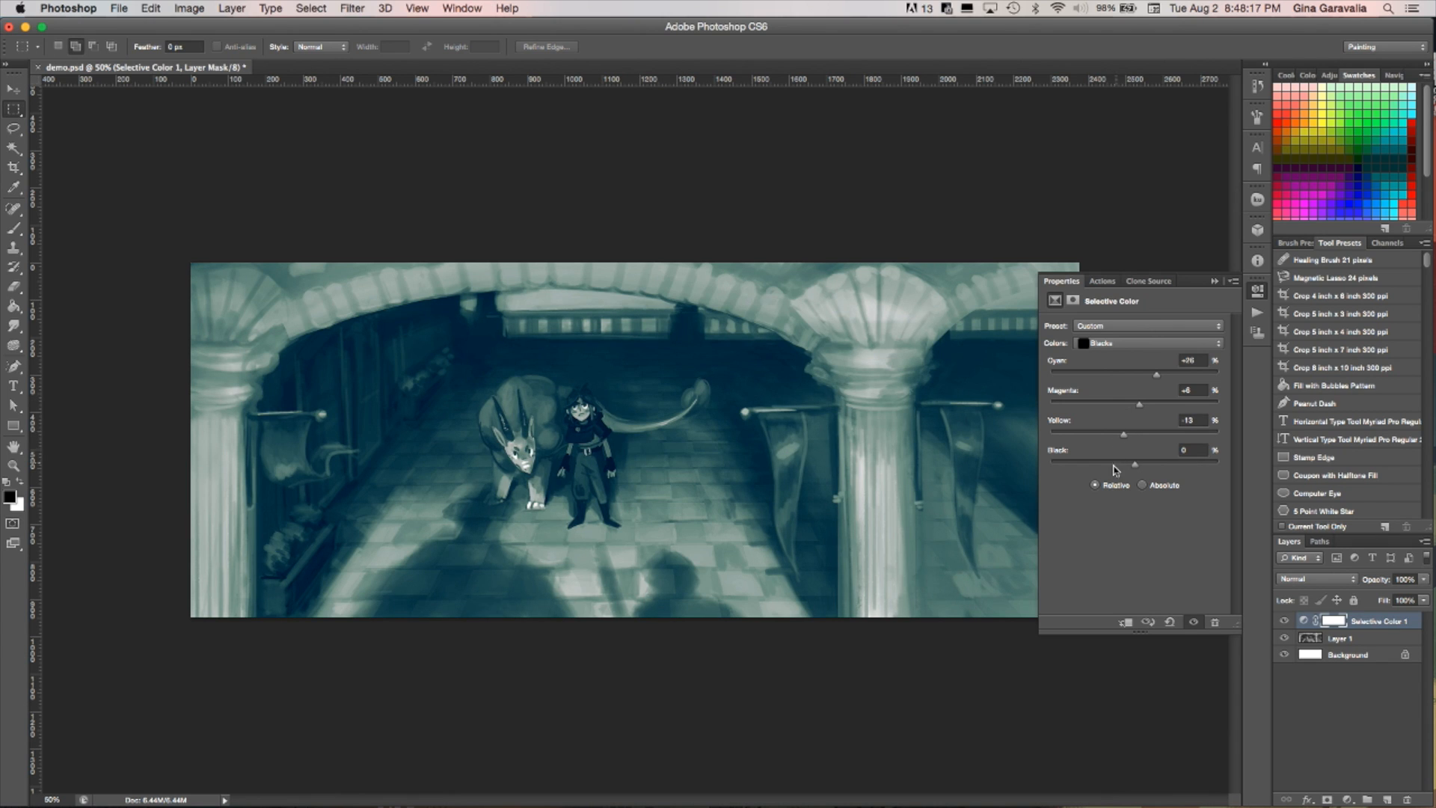
Shift the Whites in the Selective Color adjustment slightly toward cyan, with magenta about -46% and yellow +42%
left_click(1115, 346)
left_click(1102, 321)
left_click_drag(1134, 374, 1174, 438)
Set the Neutrals to cyan -8% and magenta -14%, and compare the painting with the Selective Color layer hidden and shown
left_click(1130, 344)
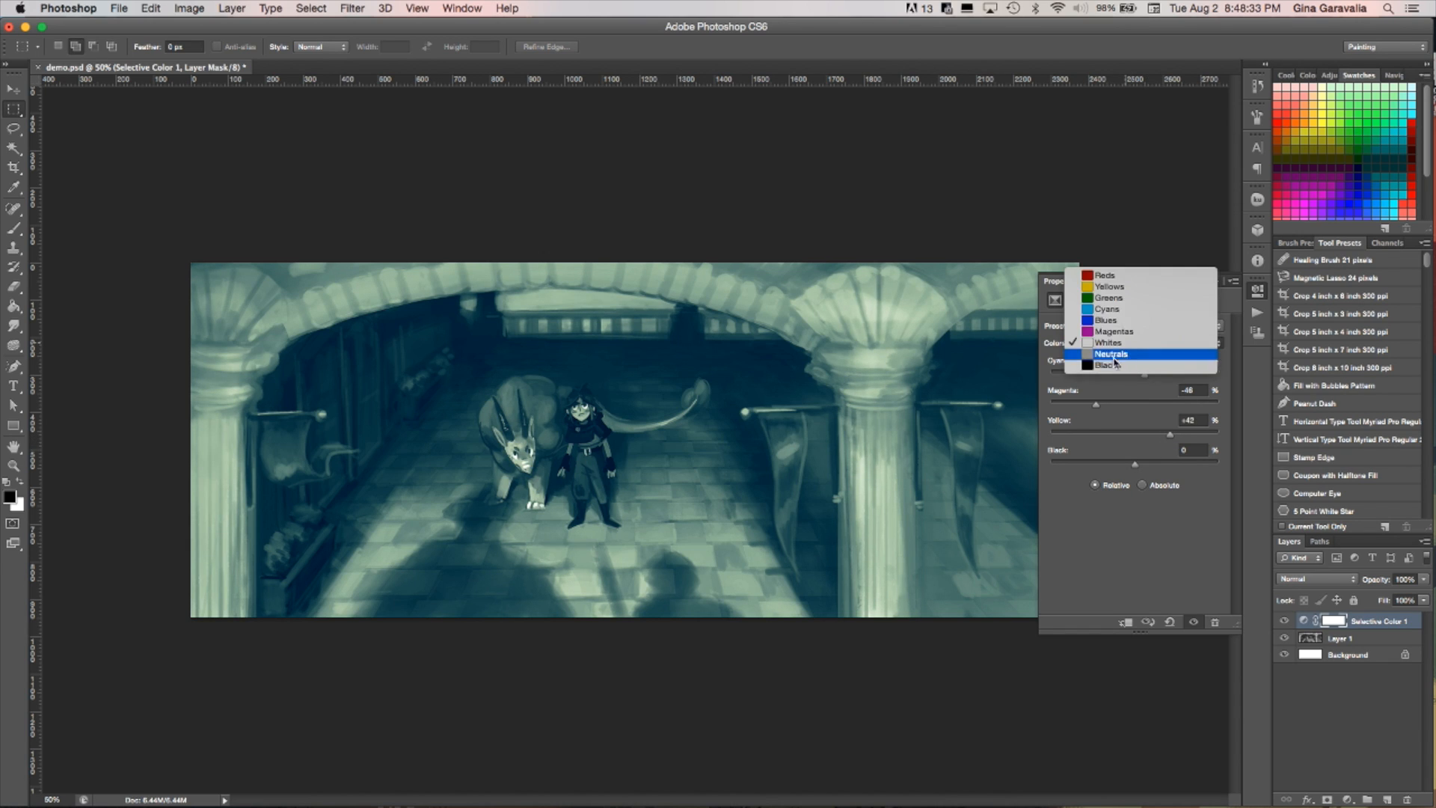
left_click(1108, 354)
mouse_move(1137, 404)
left_mouse_down()
mouse_move(1123, 410)
mouse_move(1147, 378)
mouse_move(1128, 383)
left_mouse_up()
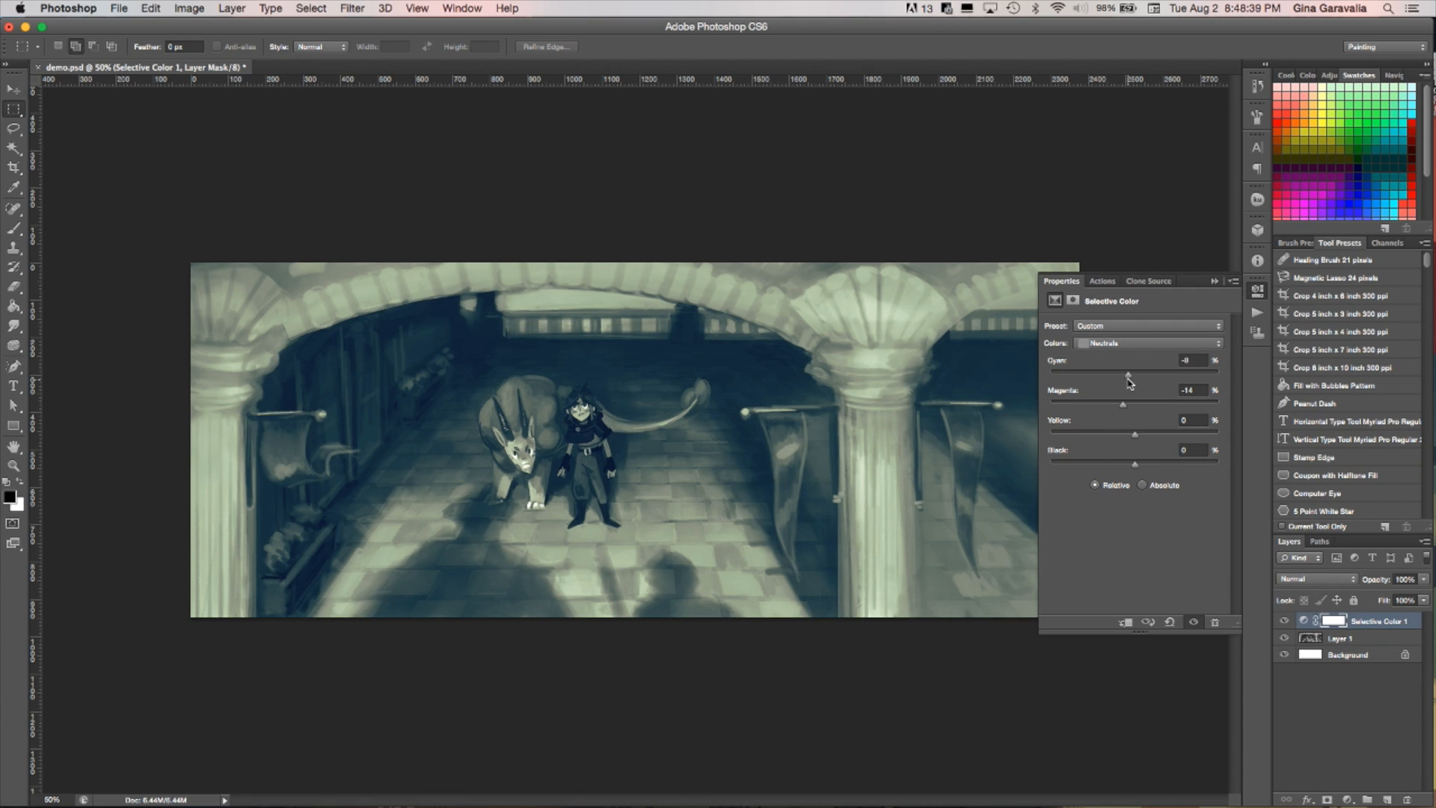
left_click(1215, 282)
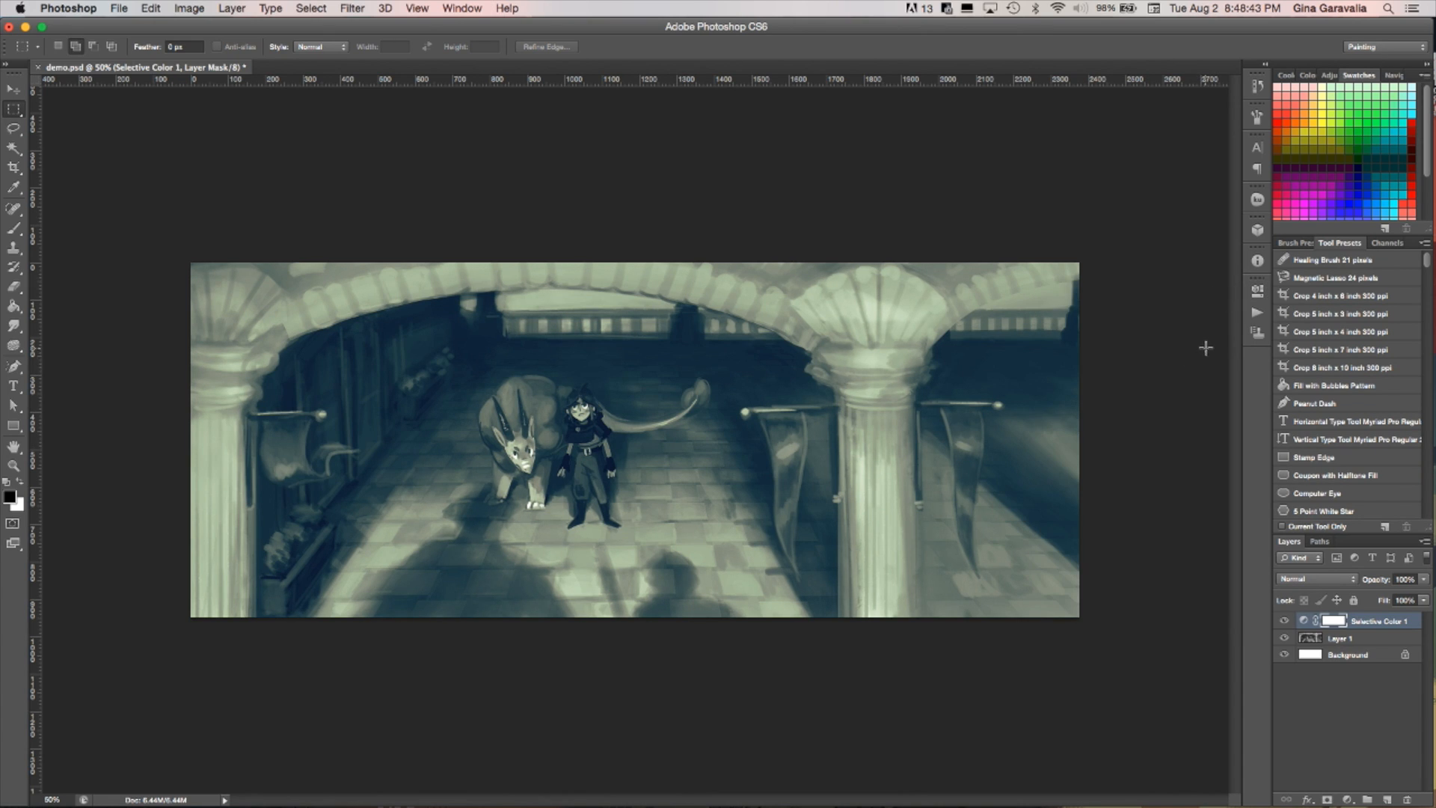
left_click(1284, 622)
left_click(1285, 622)
Create a new layer above the Selective Color adjustment and set its blend mode to Overlay
left_click(1387, 800)
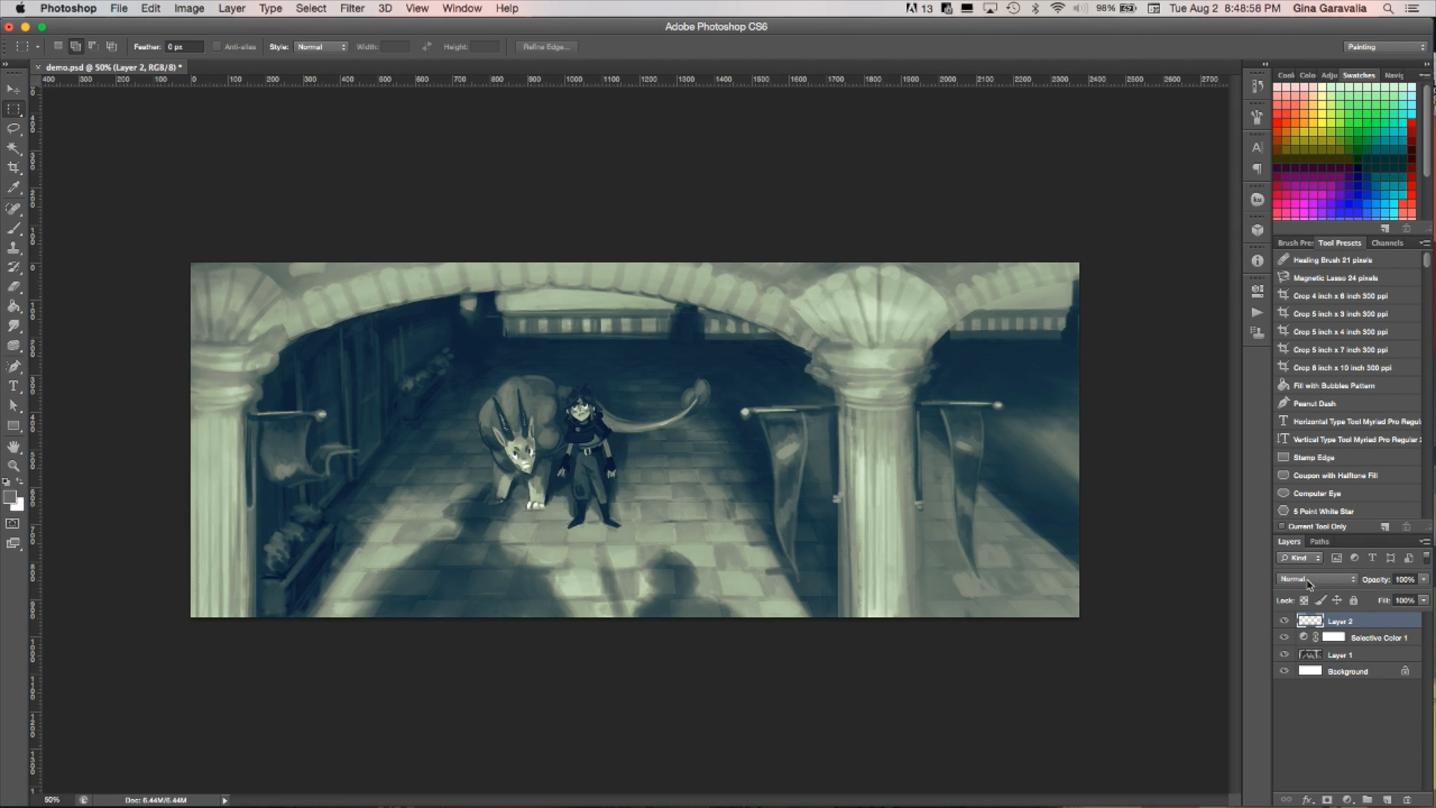
left_click(1310, 580)
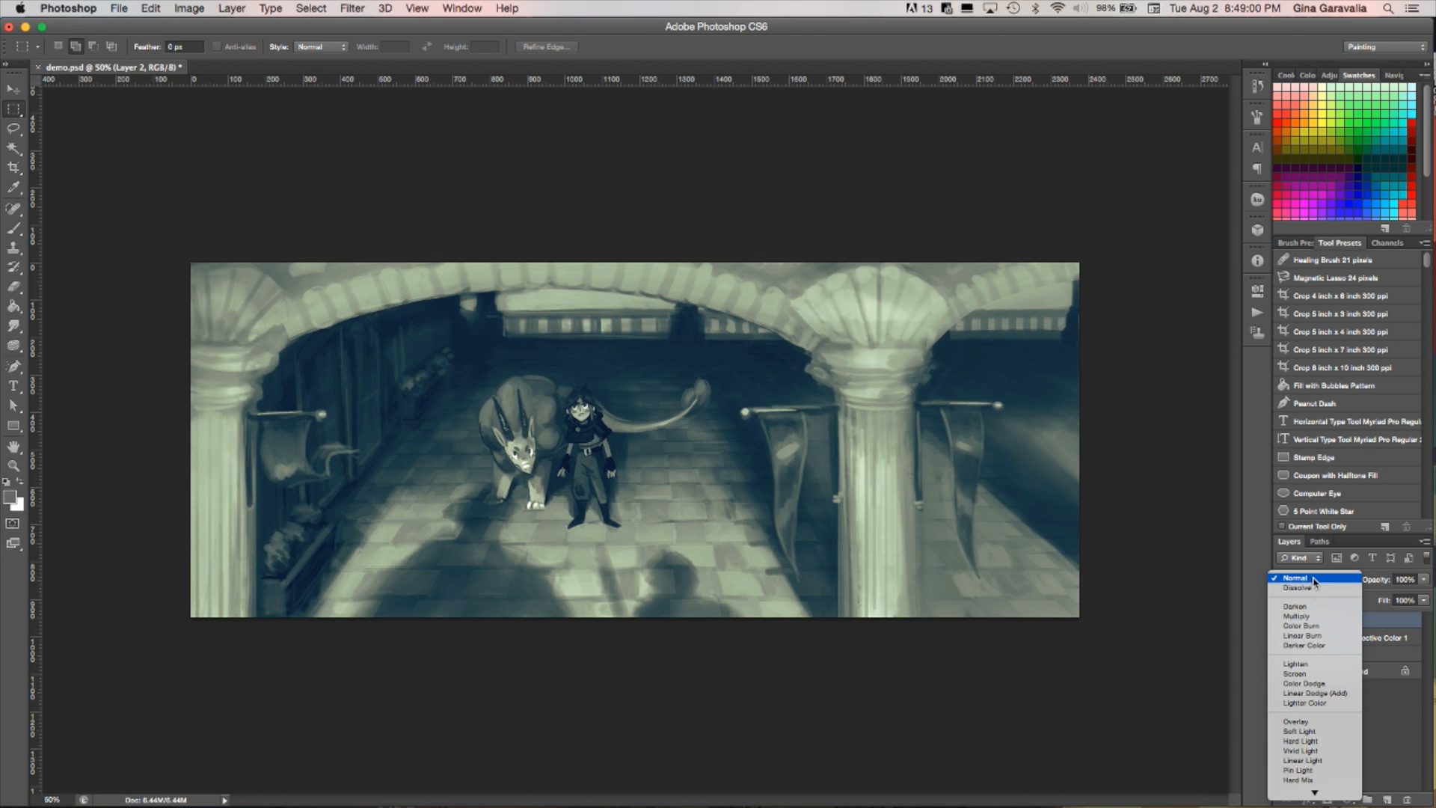
left_click(1318, 723)
Paint the creature's mane and tail tuft orange with the Brush on the Overlay layer
left_click(13, 228)
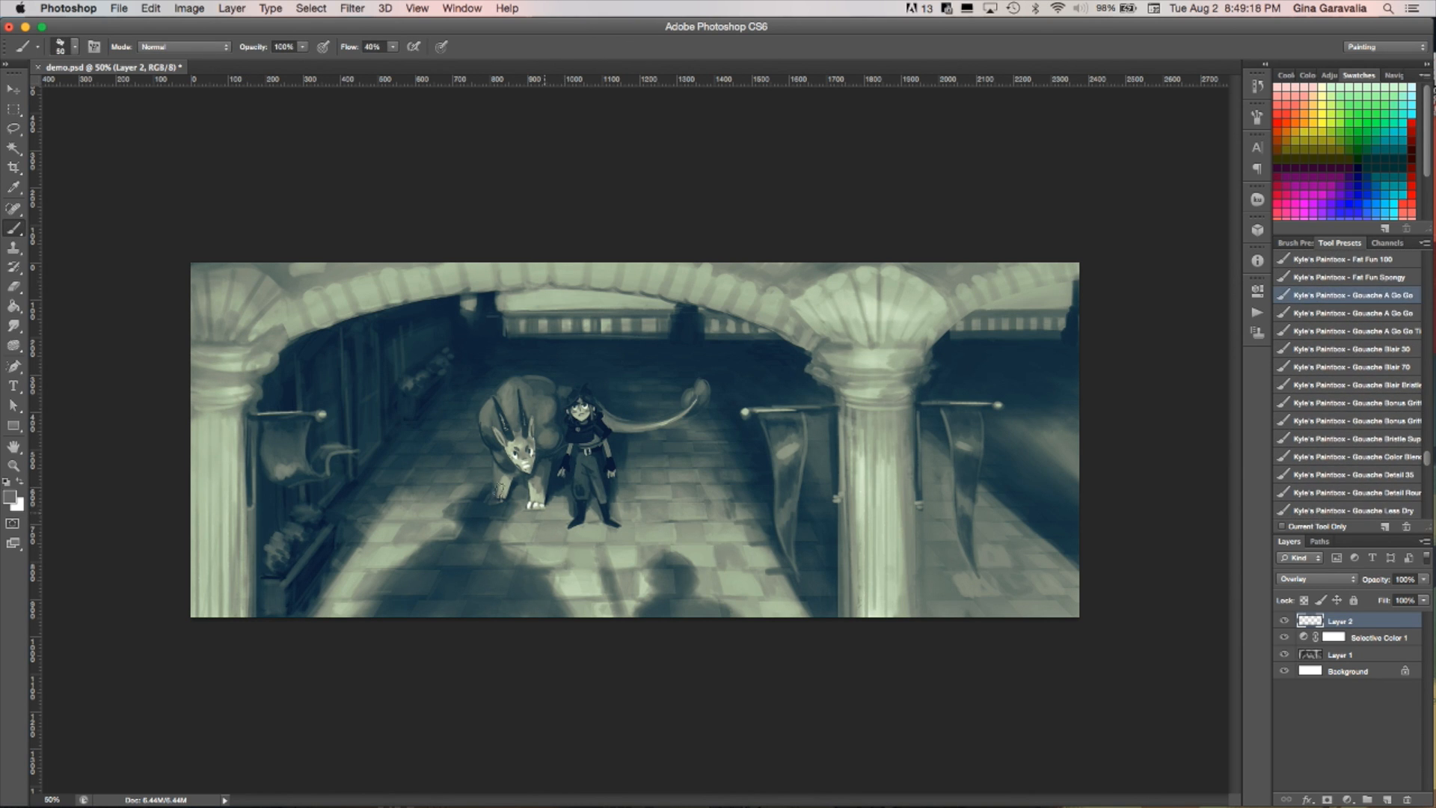
scroll(718, 442, "up", 5)
left_click(12, 500)
left_click(587, 494)
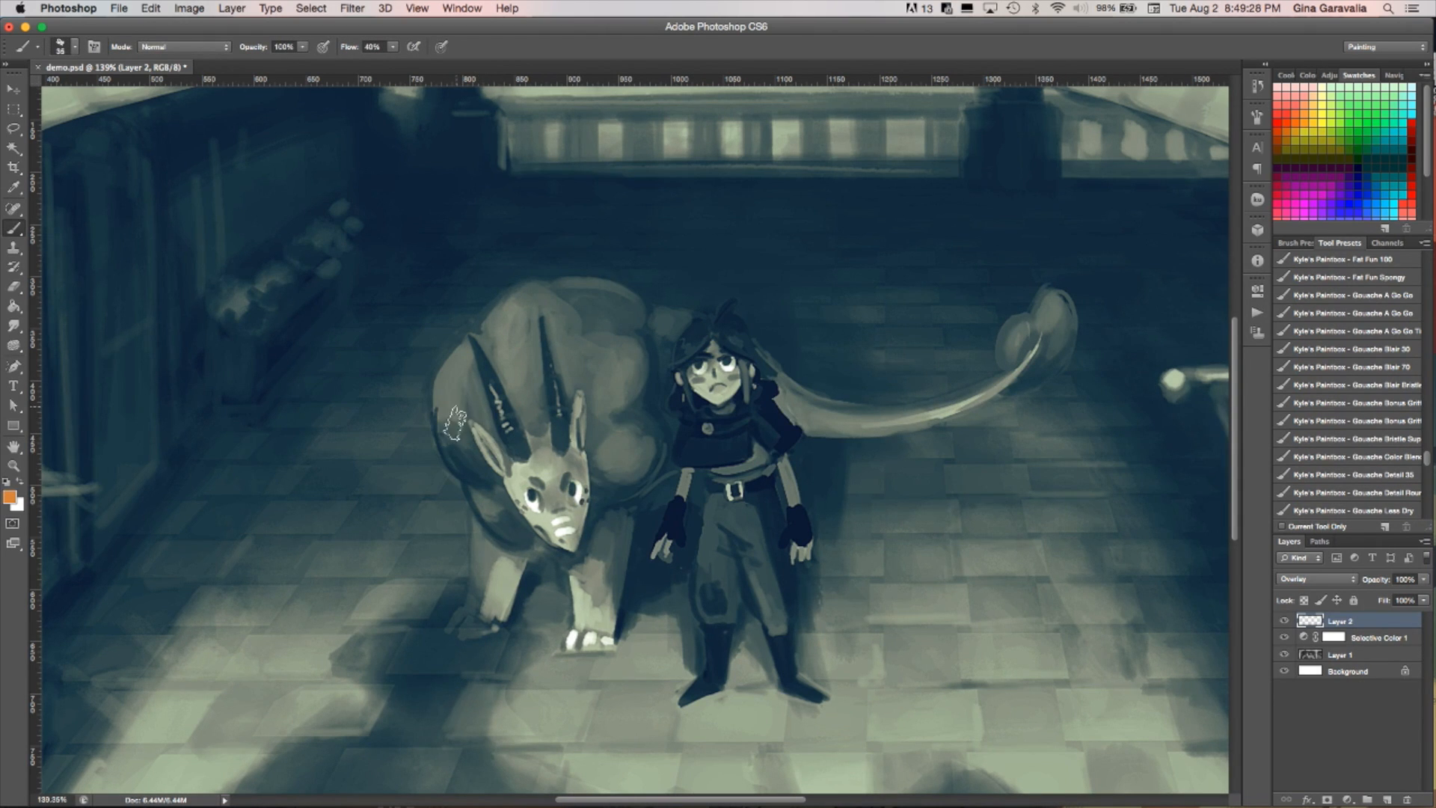
mouse_move(448, 412)
left_mouse_down()
mouse_move(489, 472)
mouse_move(454, 388)
mouse_move(499, 482)
mouse_move(447, 375)
mouse_move(511, 475)
mouse_move(485, 417)
mouse_move(495, 405)
mouse_move(464, 370)
mouse_move(444, 380)
mouse_move(503, 523)
mouse_move(640, 434)
mouse_move(486, 335)
mouse_move(632, 322)
left_mouse_up()
key("bracketleft")
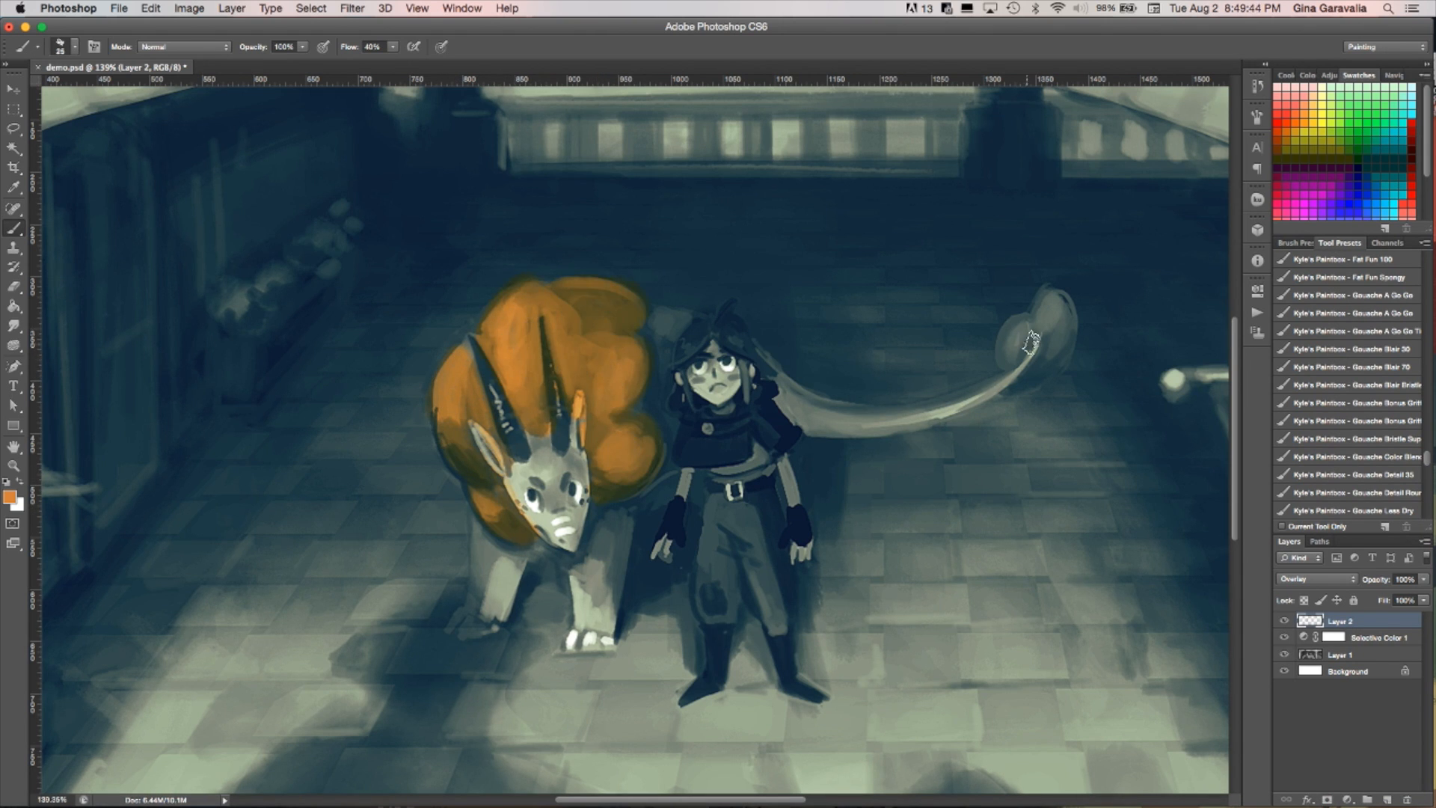
left_click_drag(1032, 336, 1013, 396)
Set the foreground color to a light golden yellow
left_click(10, 497)
left_click(454, 664)
left_click(374, 510)
left_click(593, 496)
Try painting the creature's face yellow on the Overlay layer, and undo those strokes
mouse_move(548, 527)
left_mouse_down()
mouse_move(554, 473)
mouse_move(580, 481)
mouse_move(579, 445)
mouse_move(621, 422)
mouse_move(584, 529)
mouse_move(567, 480)
mouse_move(544, 514)
mouse_move(582, 503)
mouse_move(550, 490)
mouse_move(567, 481)
mouse_move(567, 500)
mouse_move(577, 474)
mouse_move(569, 531)
mouse_move(538, 486)
mouse_move(546, 464)
mouse_move(565, 497)
left_mouse_up()
key("super+alt+z")
key("super+alt+z")
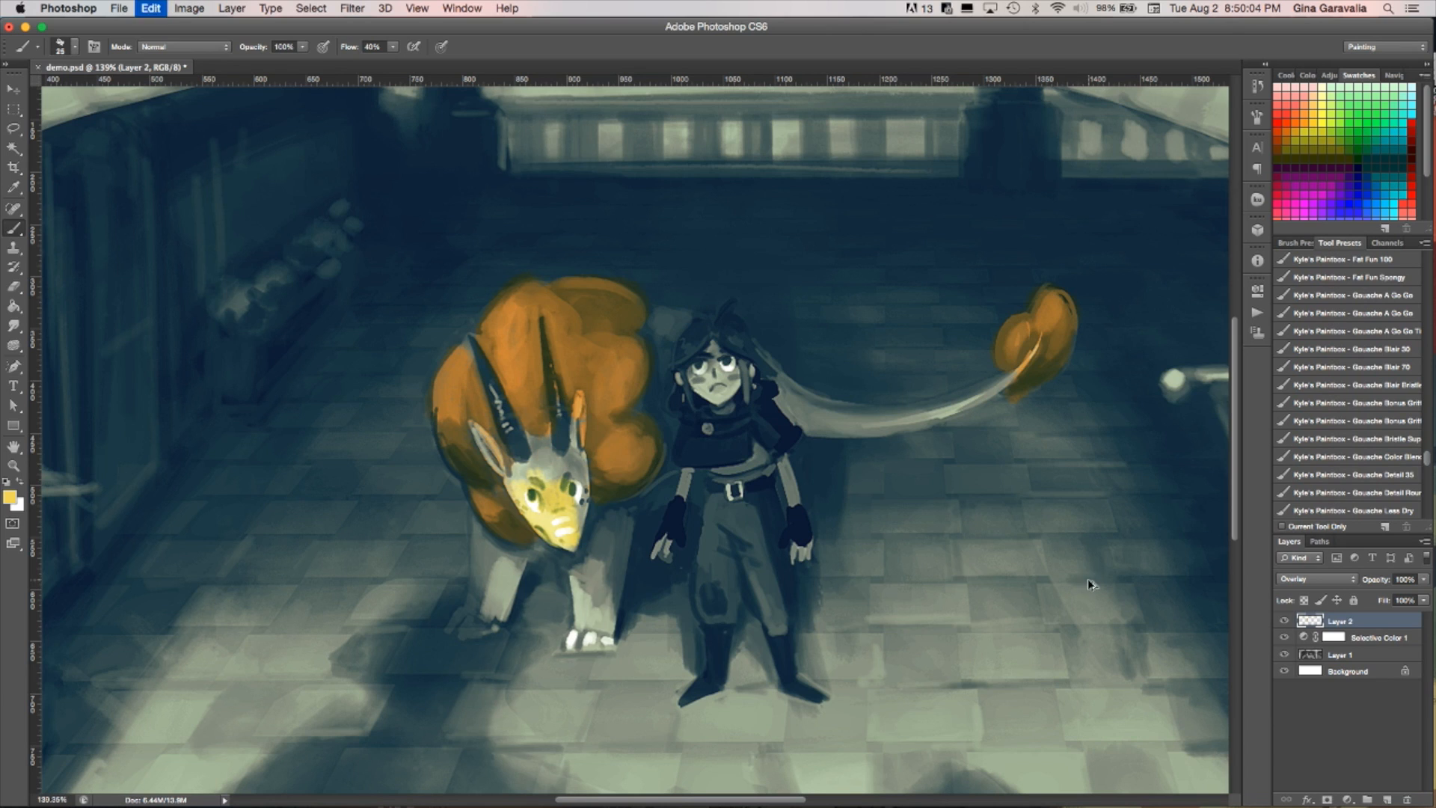
Create a new layer above the Overlay layer and set its blend mode to Color
left_click(1387, 800)
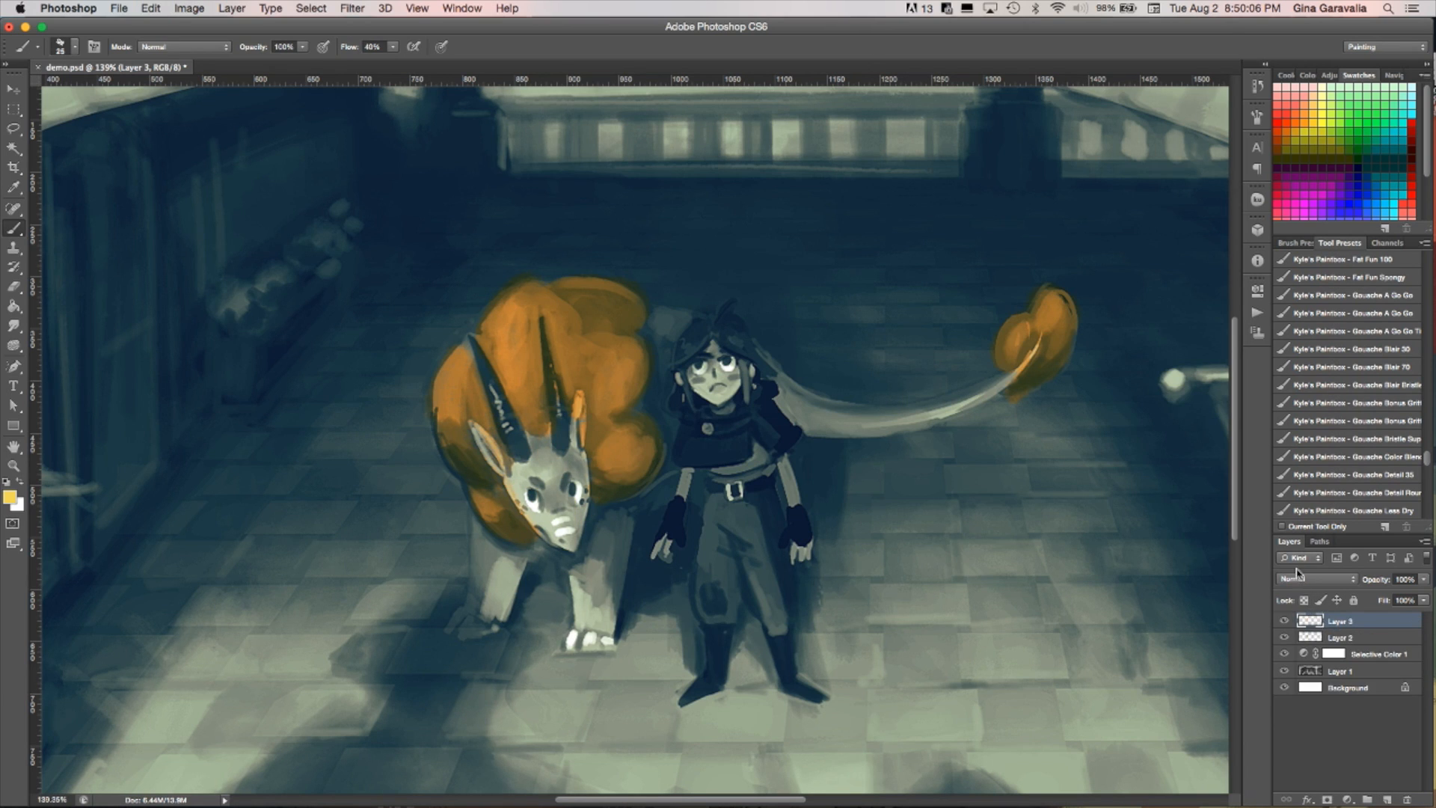
left_click(1300, 579)
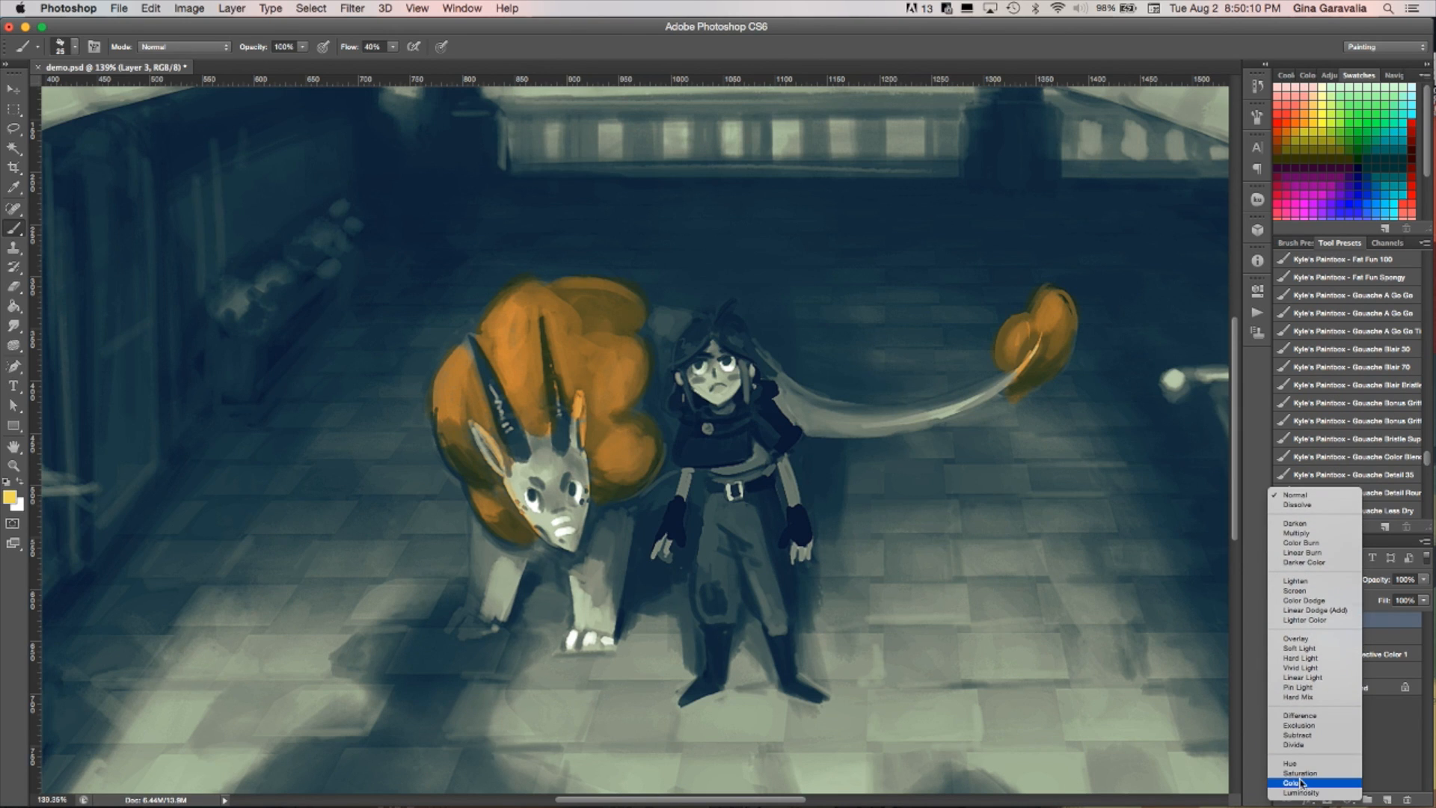
left_click(1299, 784)
Paint the creature's face and front legs yellow on the Color layer
mouse_move(536, 505)
left_mouse_down()
mouse_move(532, 474)
mouse_move(570, 546)
mouse_move(536, 444)
left_mouse_up()
left_click_drag(576, 566, 626, 517)
left_click_drag(492, 585, 473, 627)
scroll(714, 383, "down", 9)
scroll(714, 383, "up", 3)
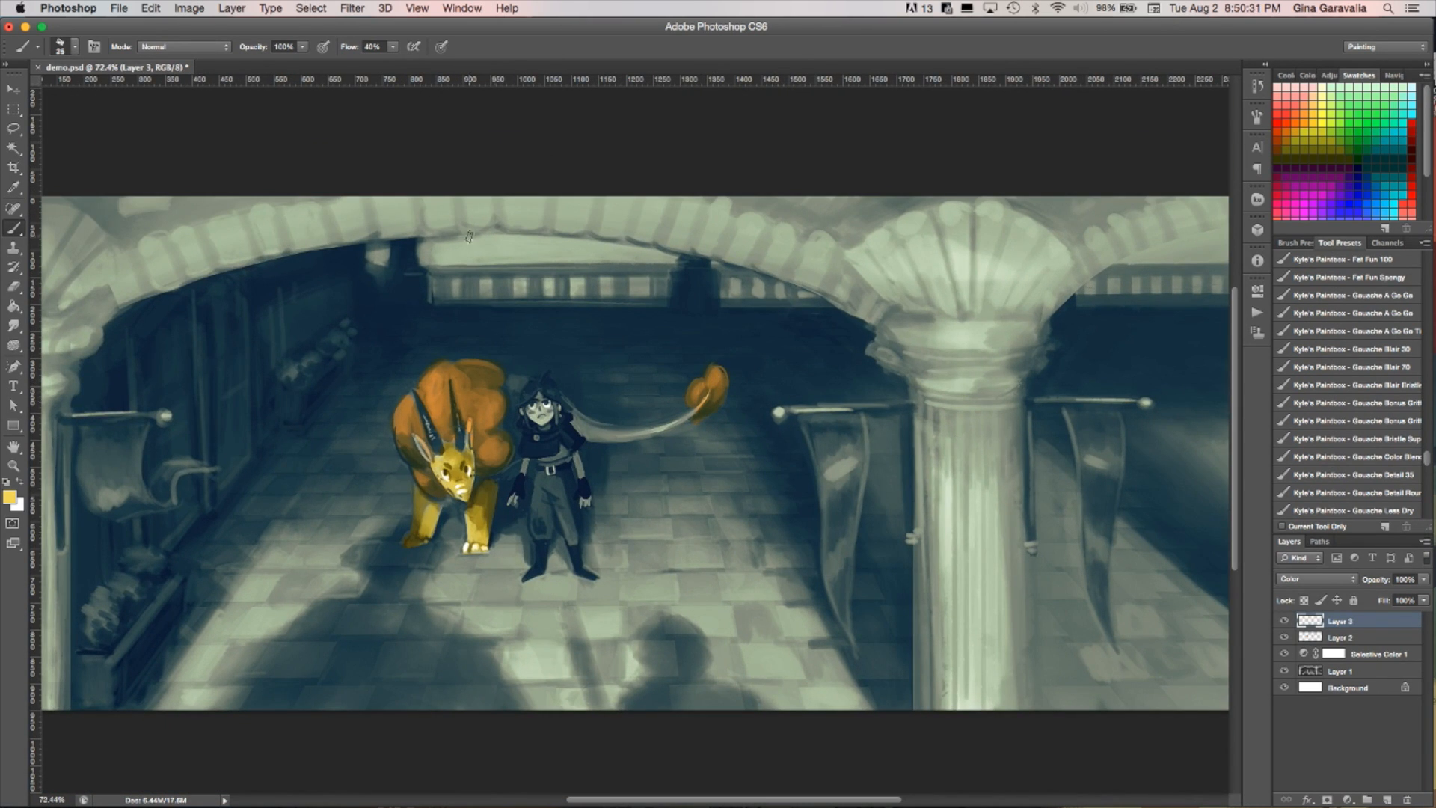
Apply a Selective Color adjustment to the yellow paint layer, with Yellows at cyan +33%, magenta -22%, yellow -36% and black -19%
left_click(174, 10)
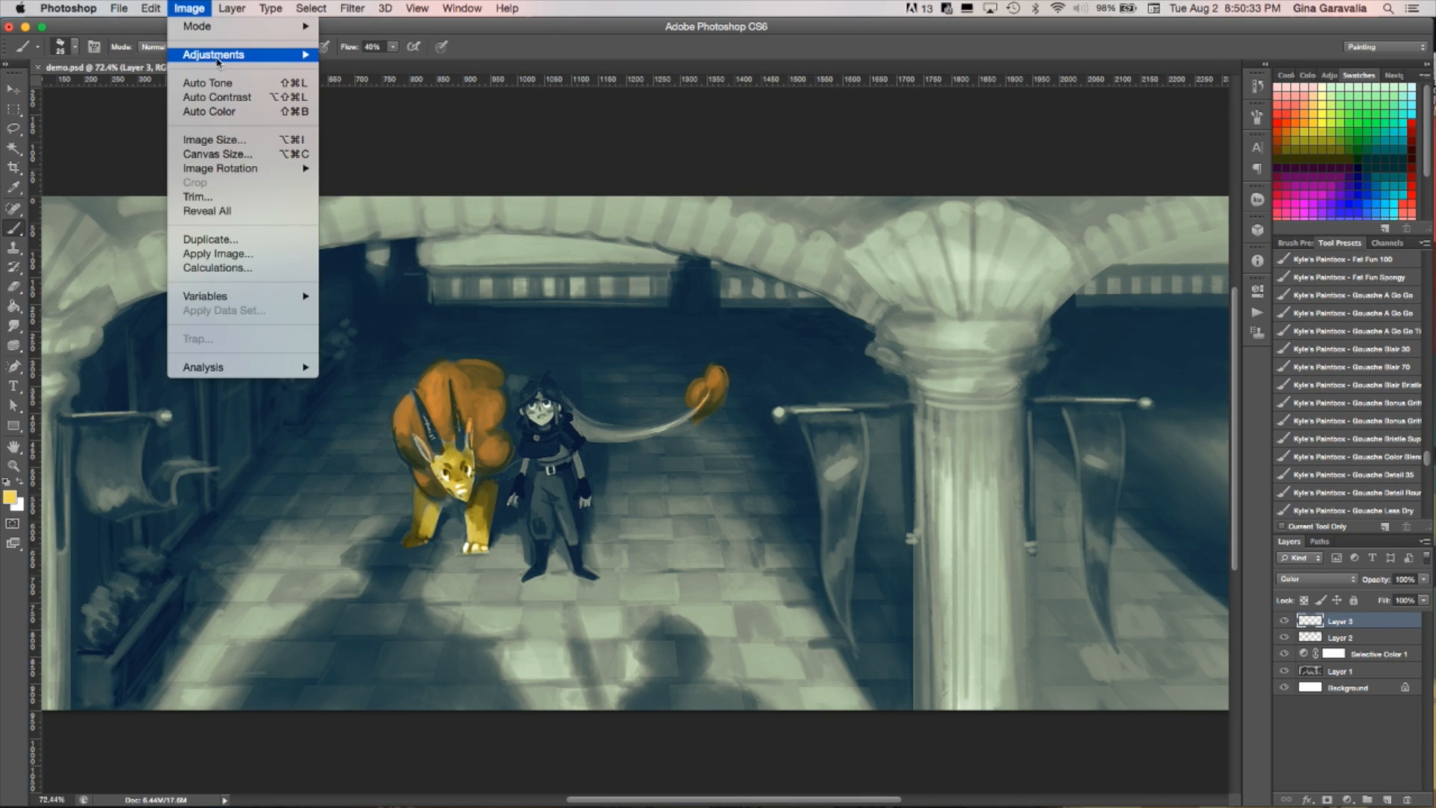
mouse_move(224, 55)
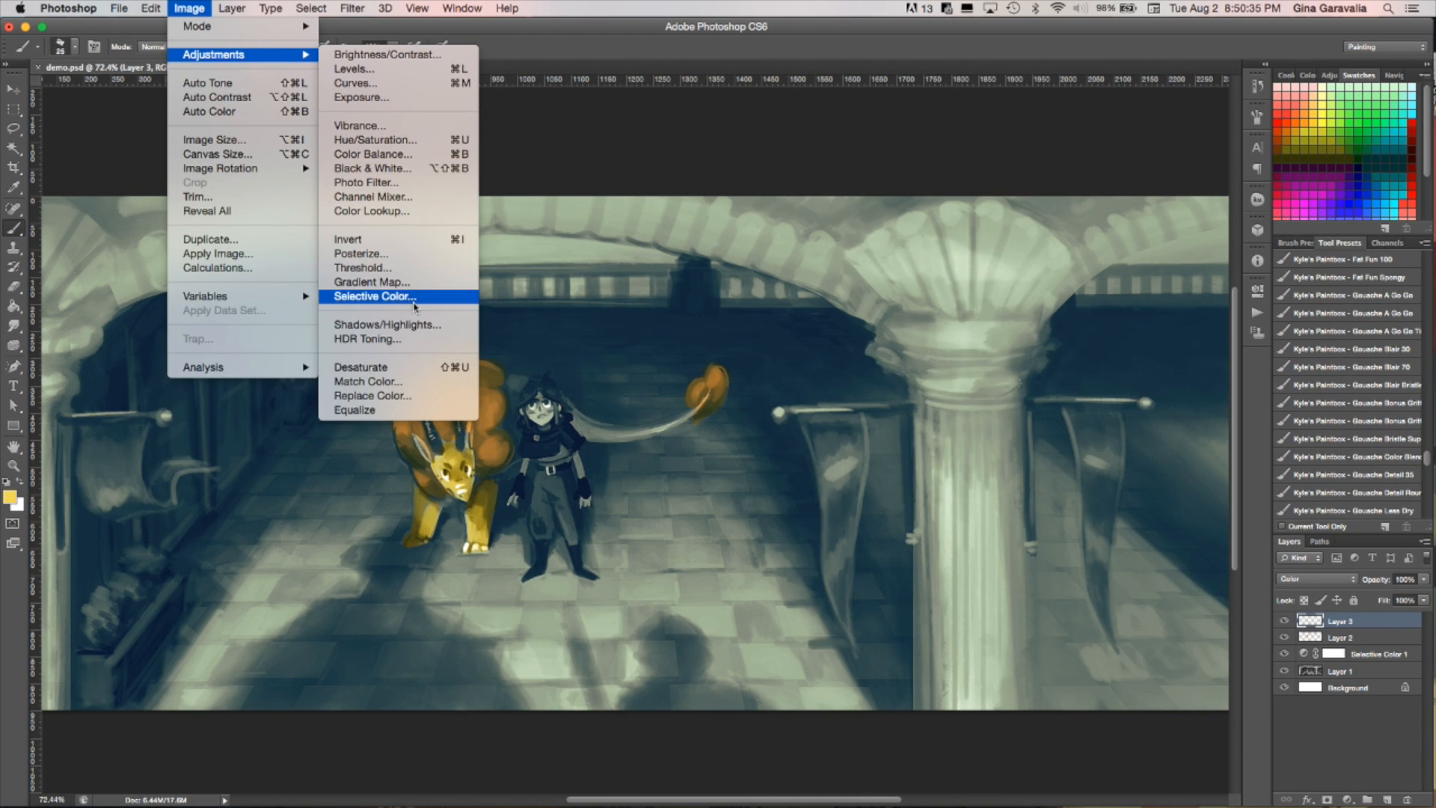
left_click(374, 296)
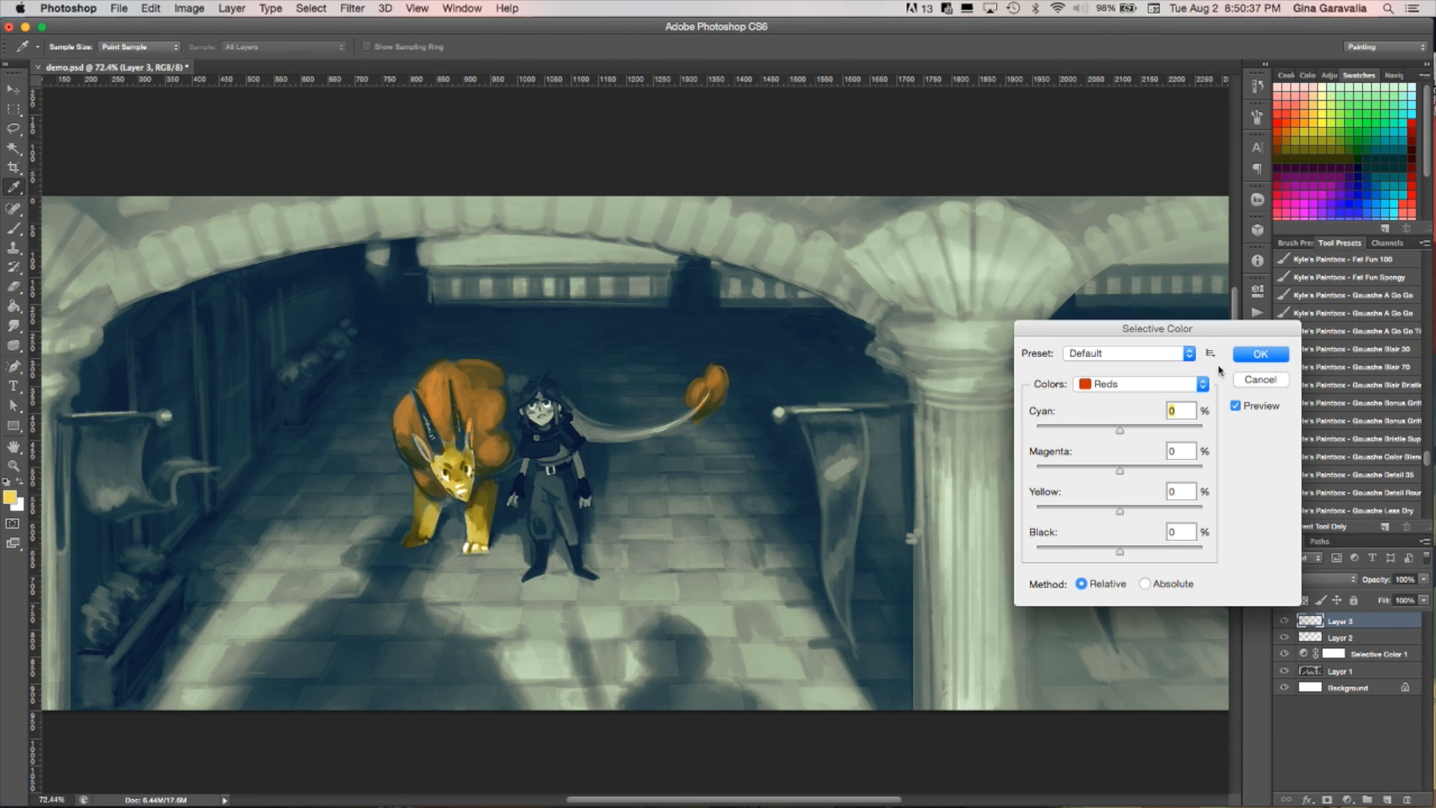
left_click(1171, 388)
left_click(1132, 405)
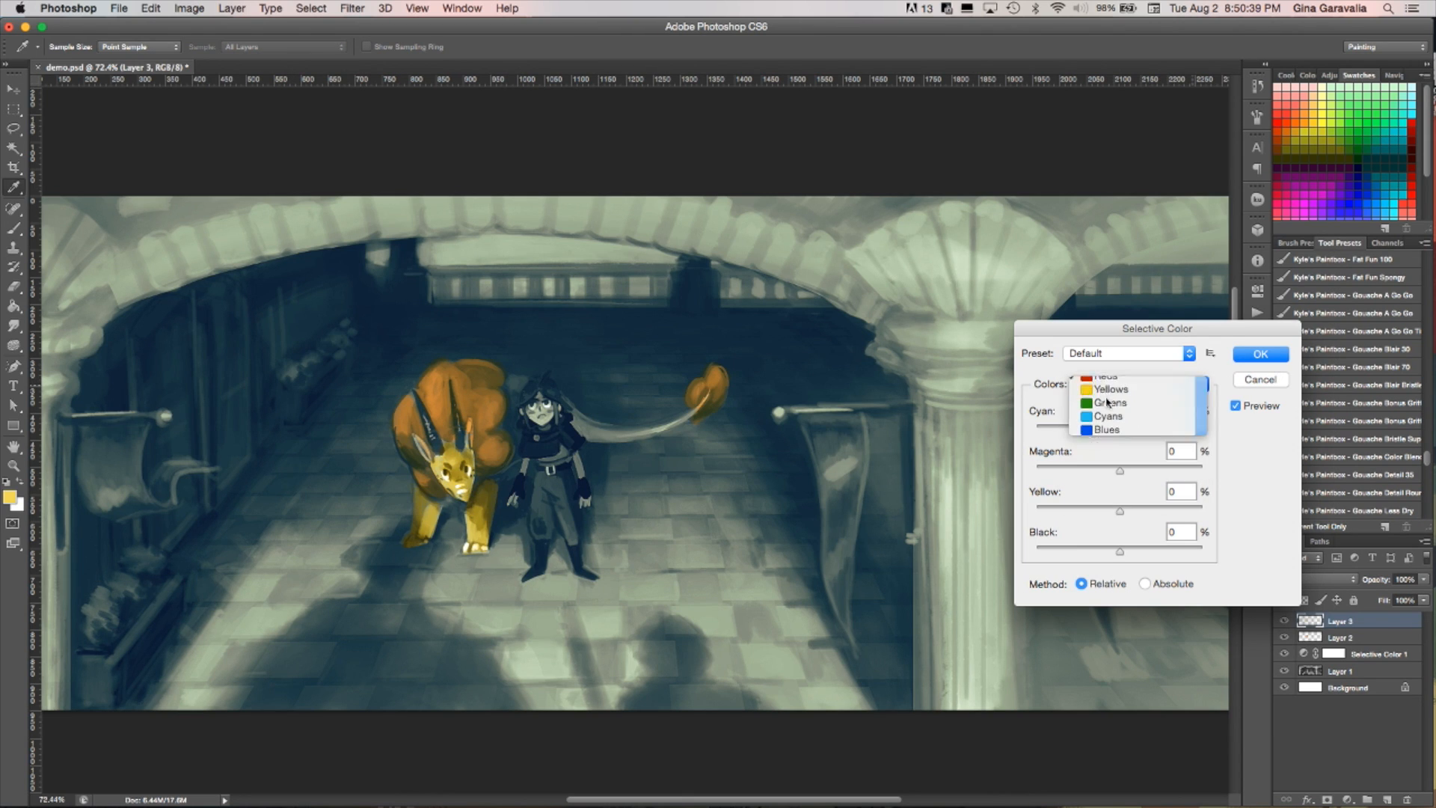
mouse_move(1120, 431)
left_mouse_down()
mouse_move(1106, 432)
mouse_move(1144, 433)
mouse_move(1077, 432)
mouse_move(1147, 431)
mouse_move(1103, 472)
left_mouse_up()
mouse_move(1120, 553)
left_mouse_down()
mouse_move(1157, 552)
mouse_move(1105, 553)
left_mouse_up()
left_click_drag(1120, 512, 1090, 513)
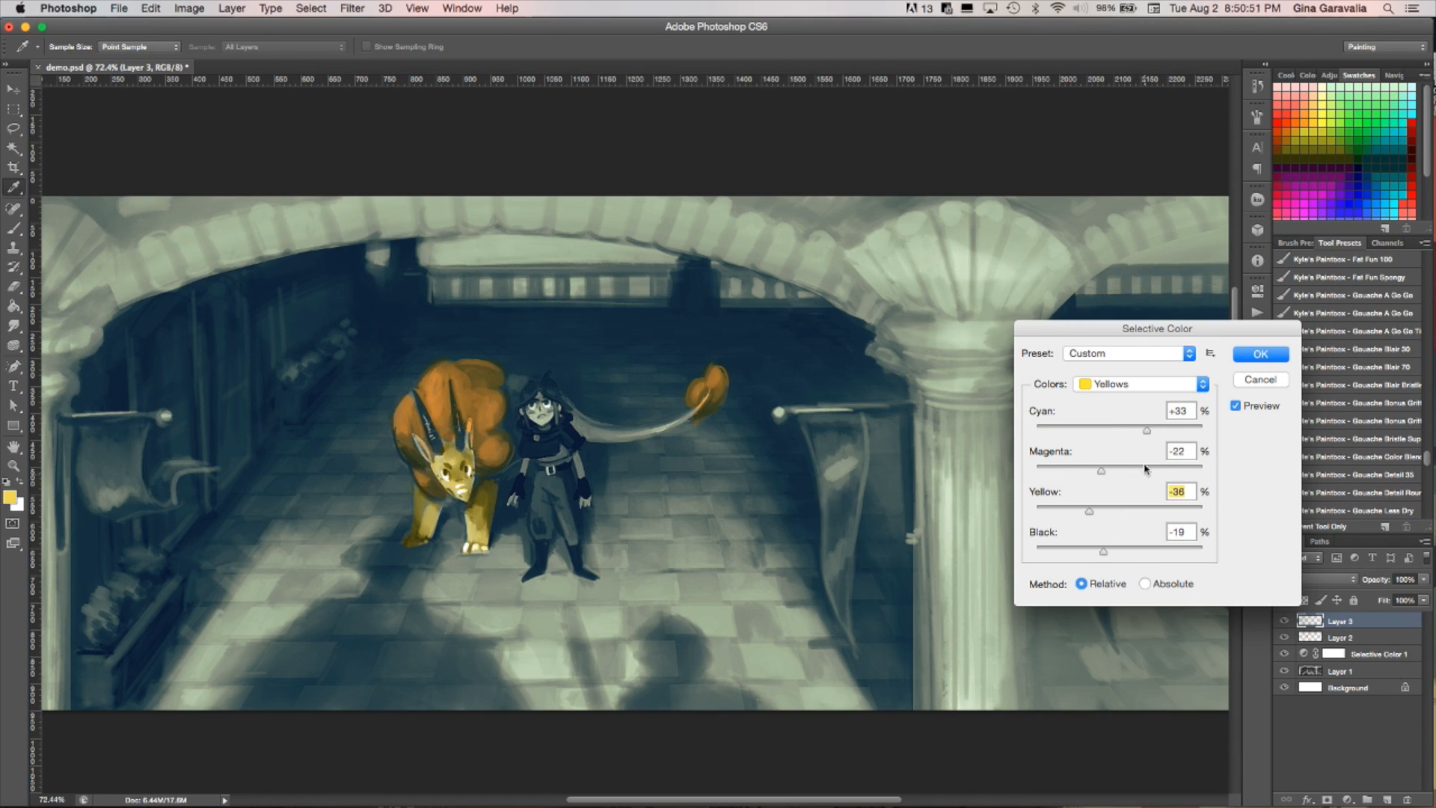
left_click(1261, 354)
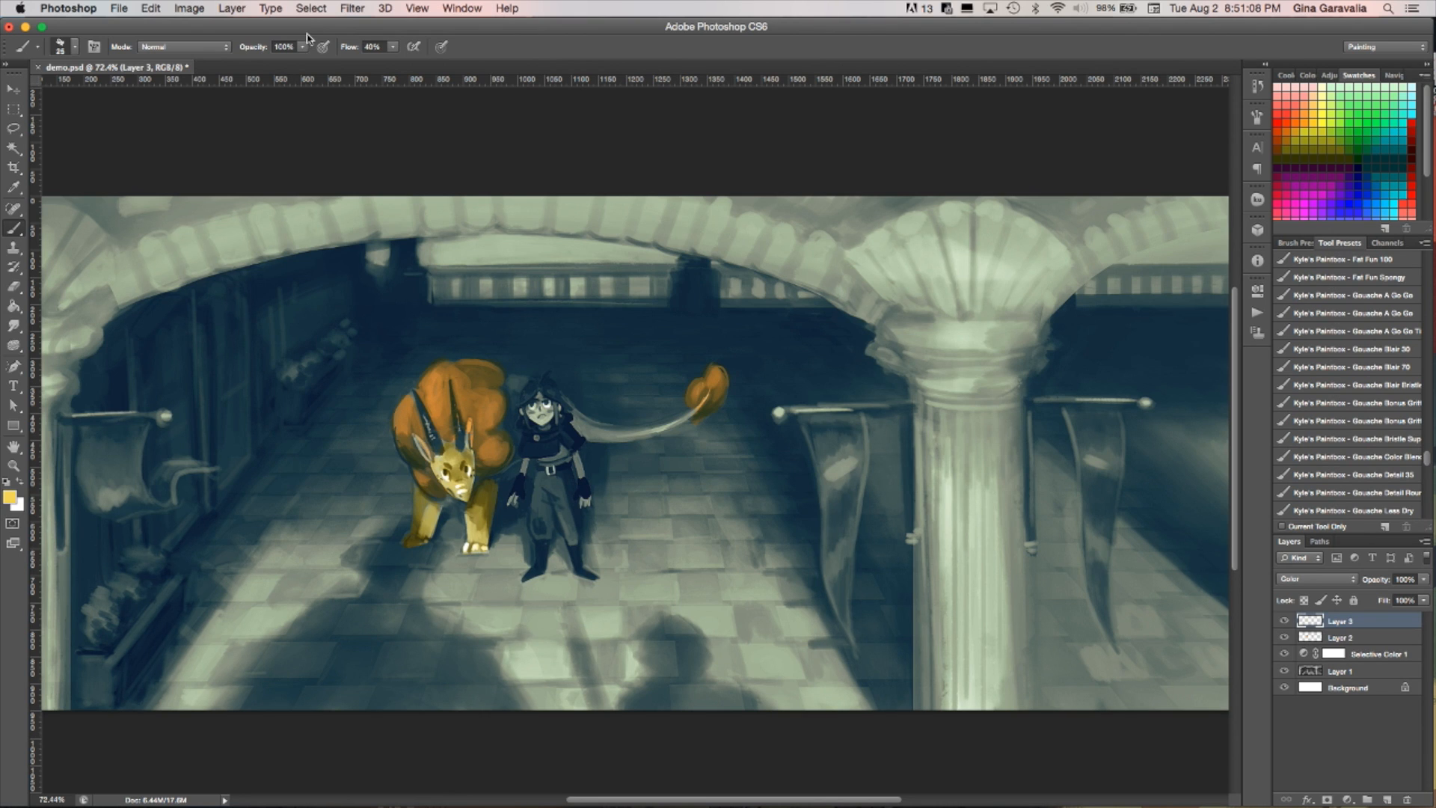
Add a Hue/Saturation adjustment layer above all the layers and set its saturation to -100
left_click(311, 8)
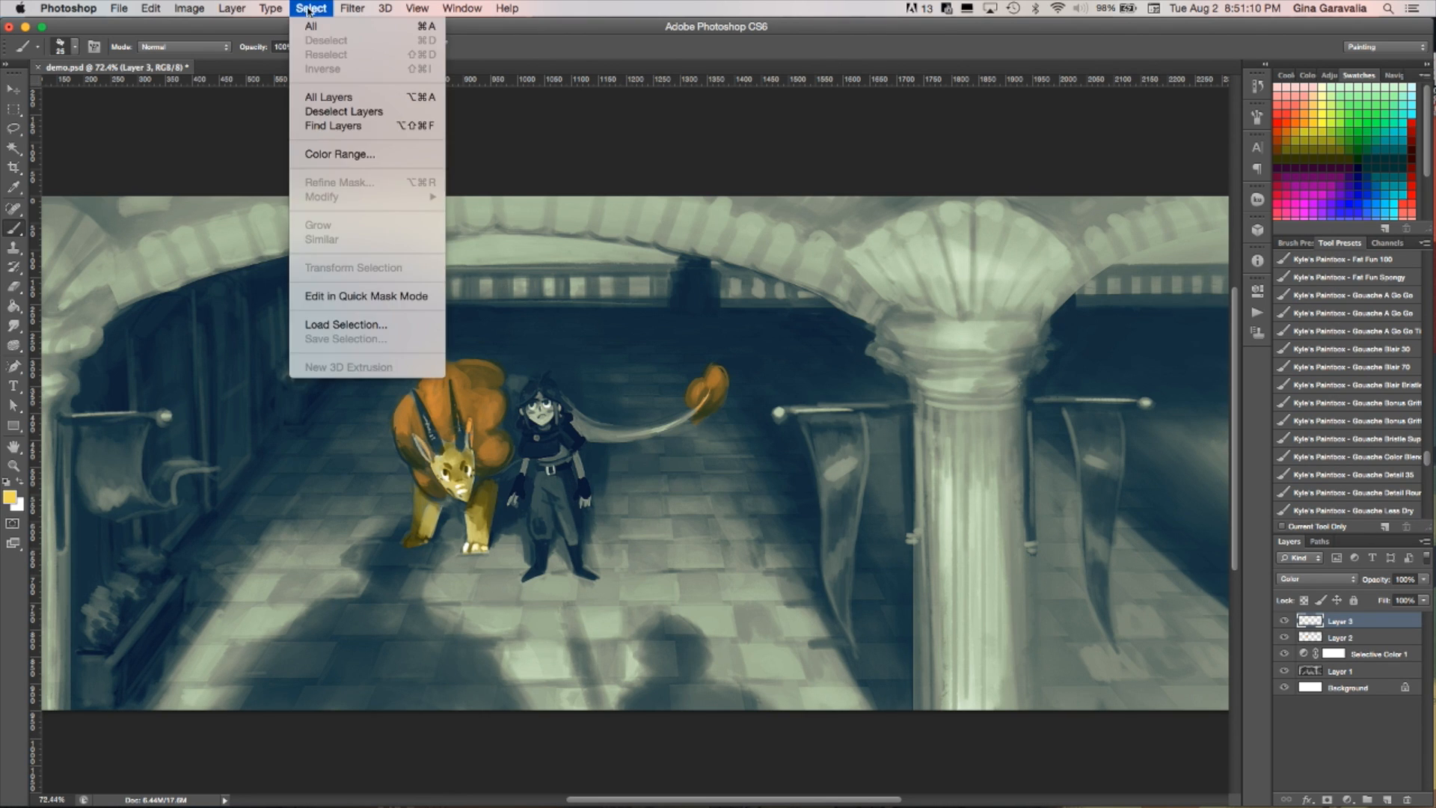
mouse_move(336, 160)
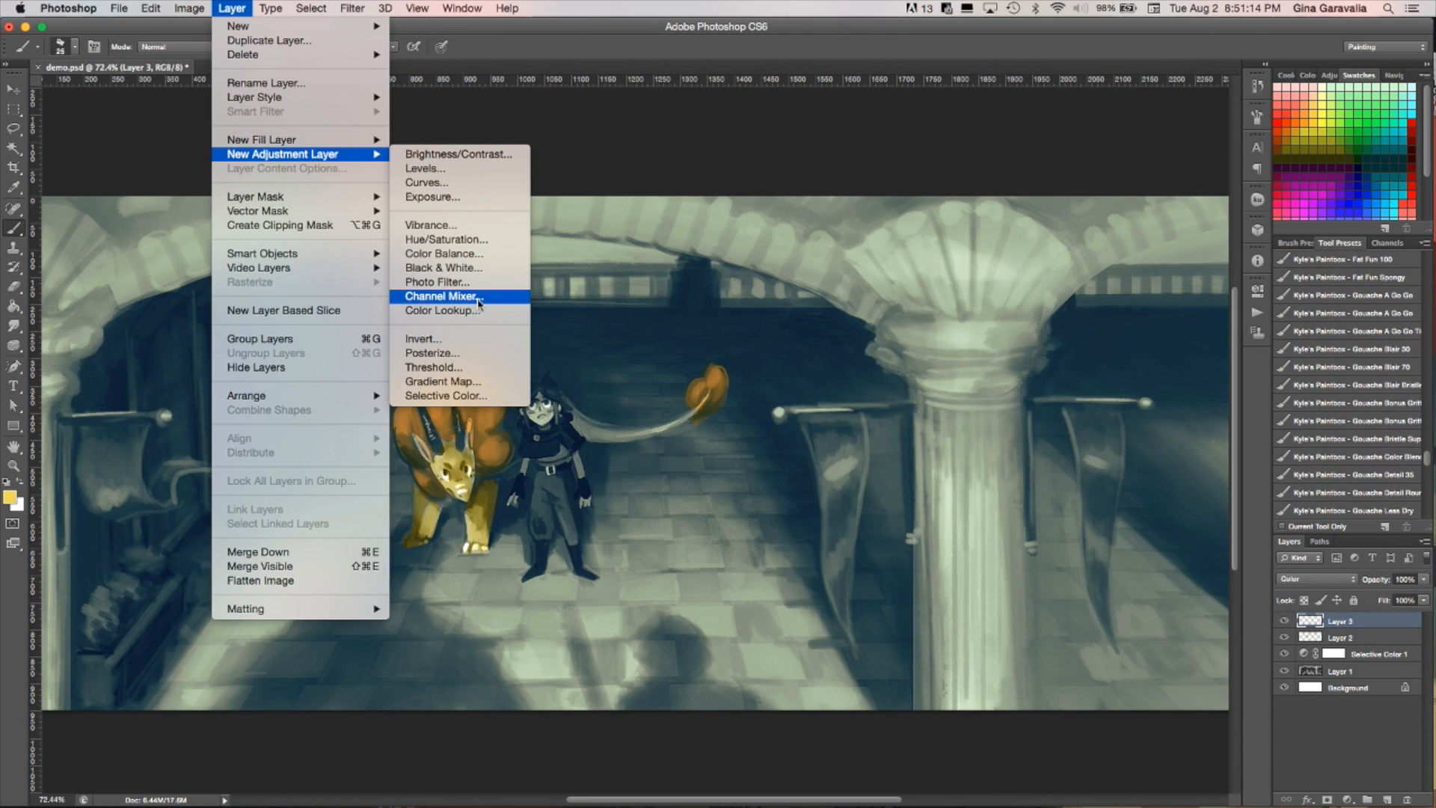
left_click(463, 240)
left_click(966, 574)
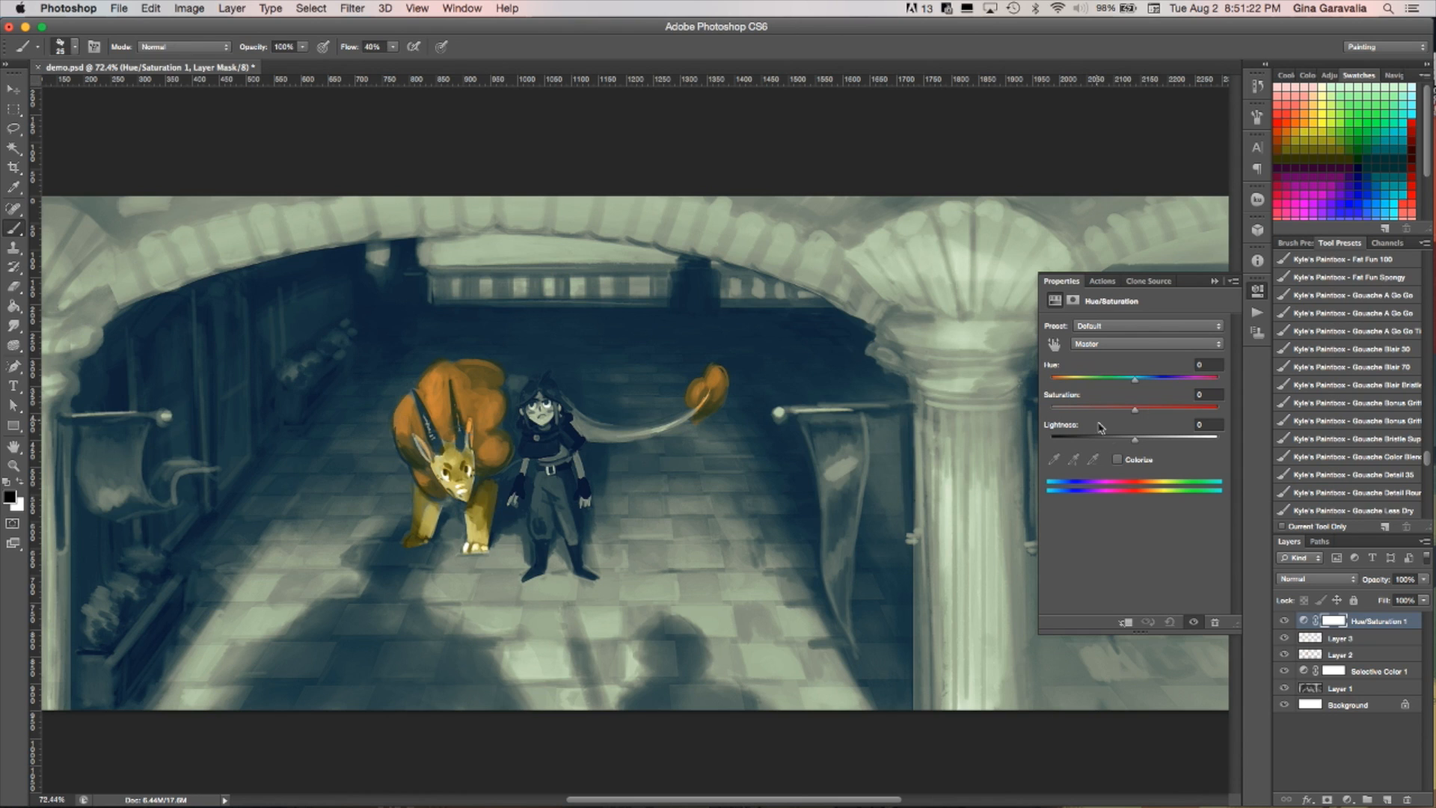
left_click_drag(1134, 409, 1028, 412)
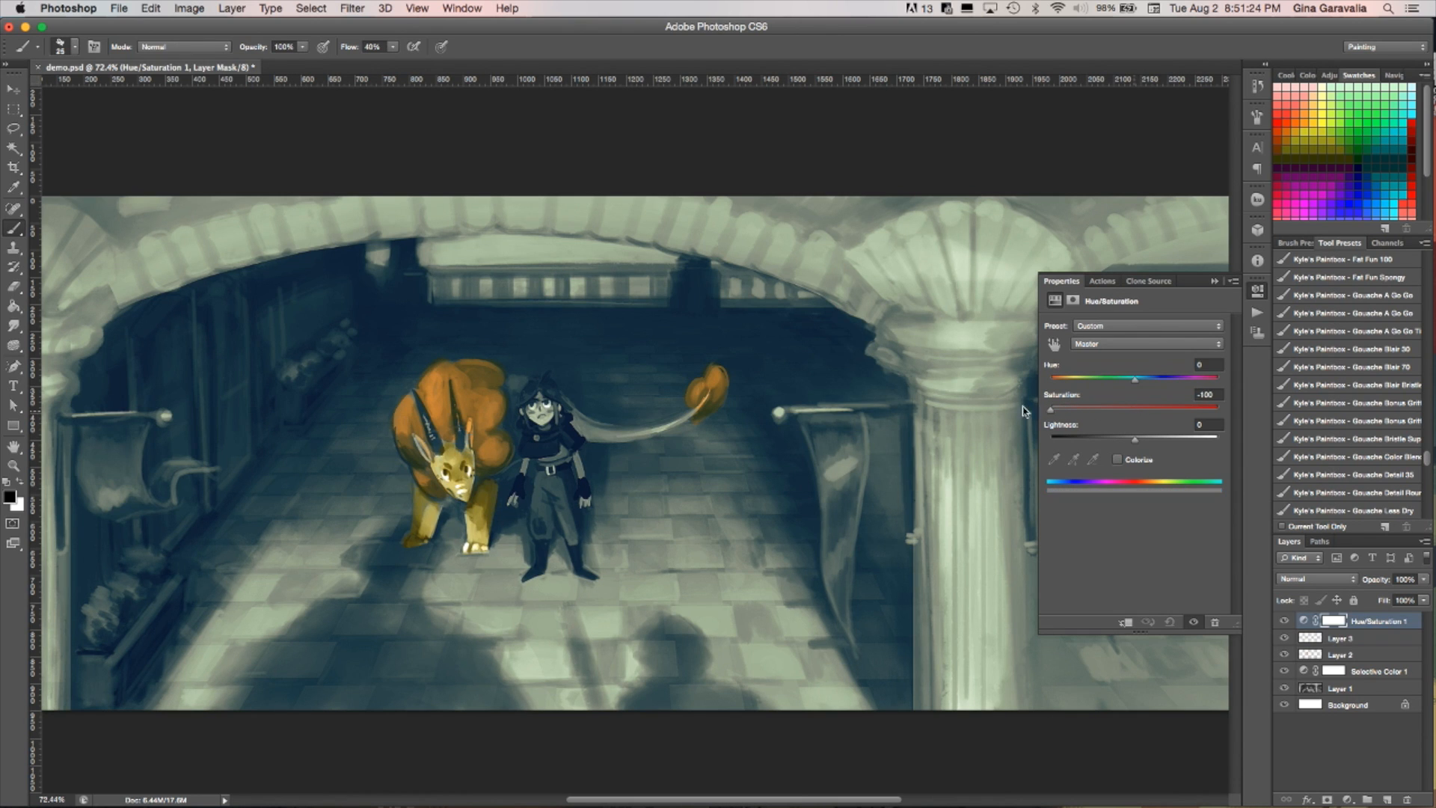
Compare the painting in grayscale and in color by toggling the Hue/Saturation layer's visibility
left_click(1215, 281)
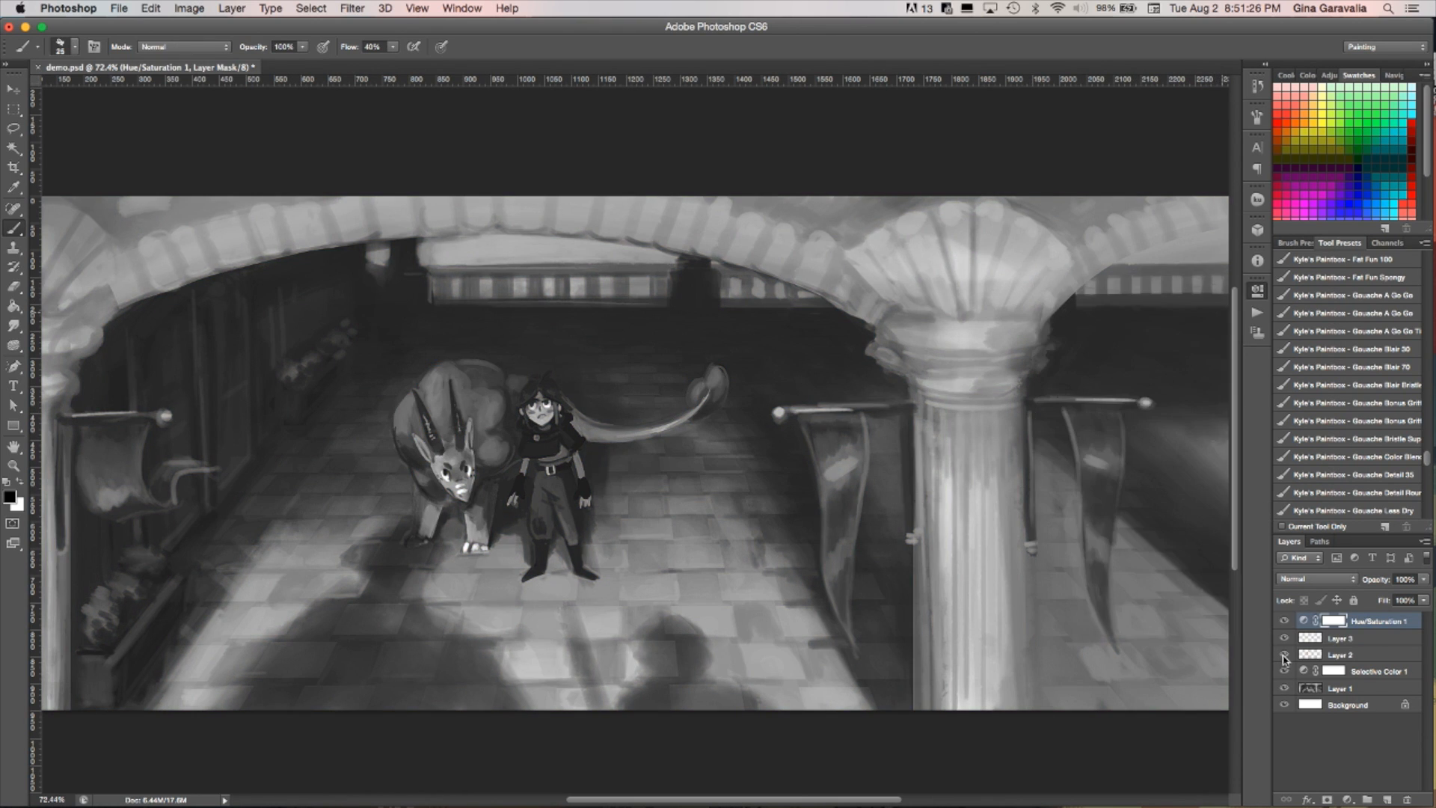
left_click(1285, 622)
left_click(1284, 622)
left_click(1285, 622)
left_click(1285, 622)
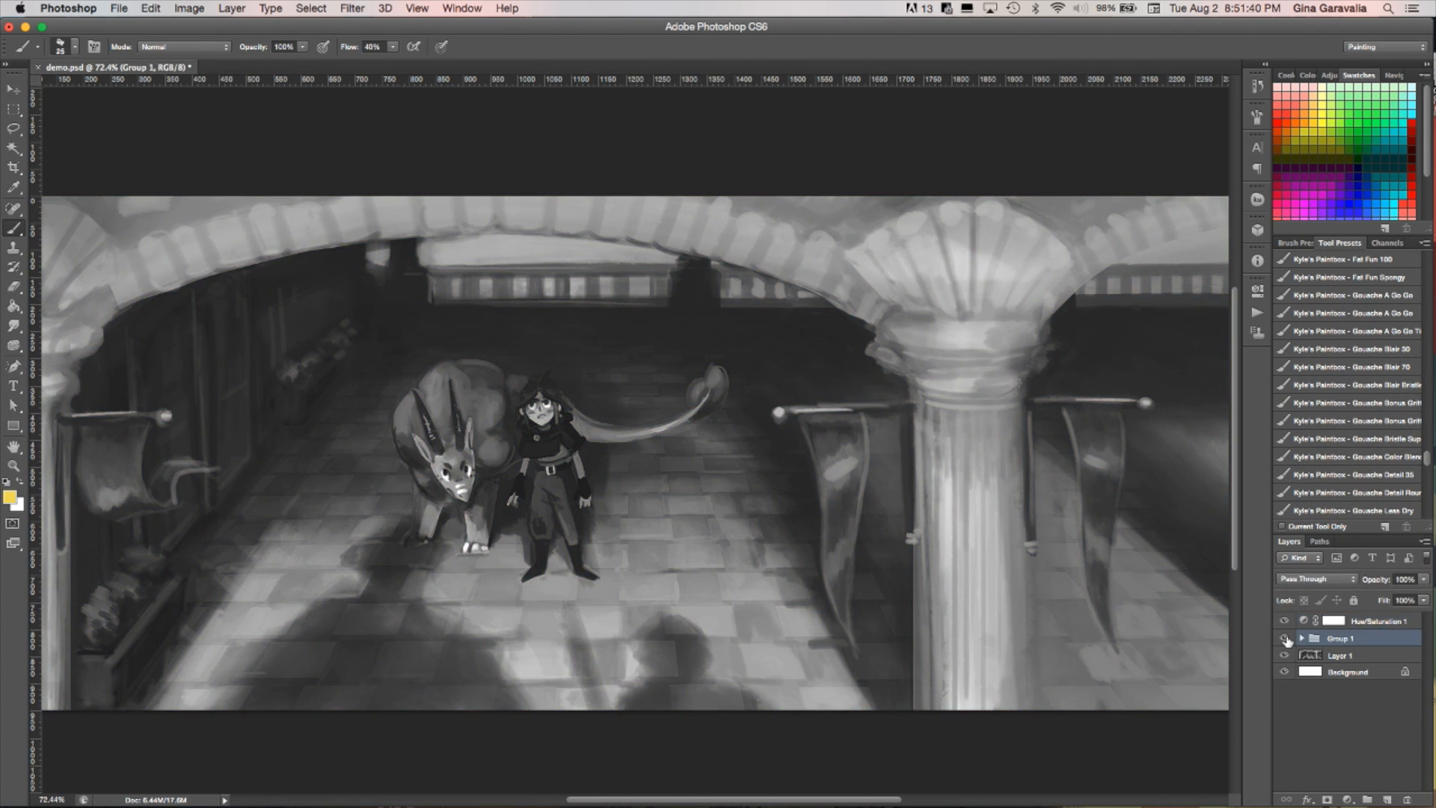
Compare the grayscale values with and without the color group, and hide the Hue/Saturation layer
left_click(1286, 638)
left_click(1286, 638)
left_click(1286, 638)
left_click(1287, 638)
left_click(1287, 638)
left_click(1287, 638)
left_click(1286, 638)
left_click(1286, 638)
left_click(1287, 638)
left_click(1285, 622)
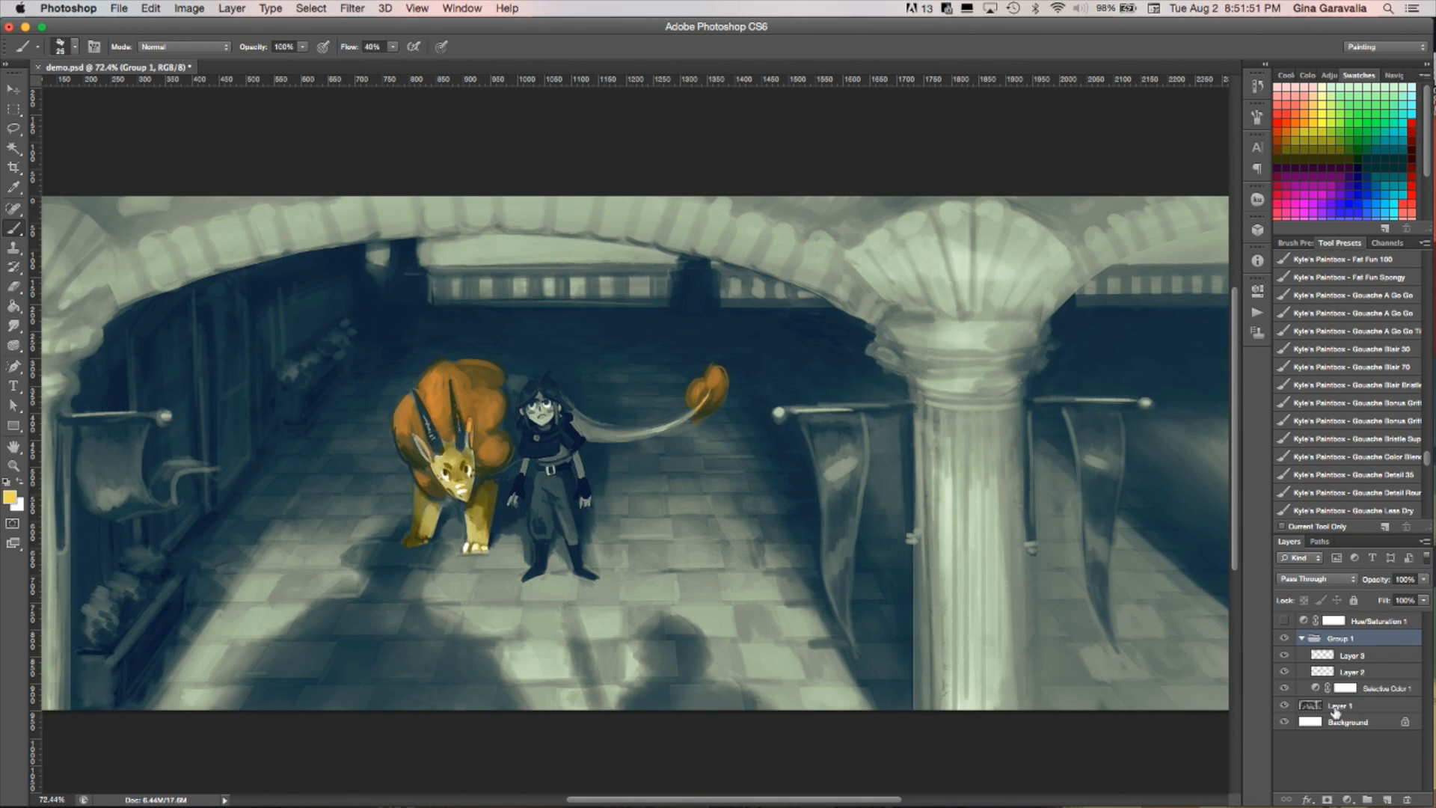
Duplicate the grayscale painting layer, Layer 1, and move the copy to the very top of the layer stack
left_click(1336, 711)
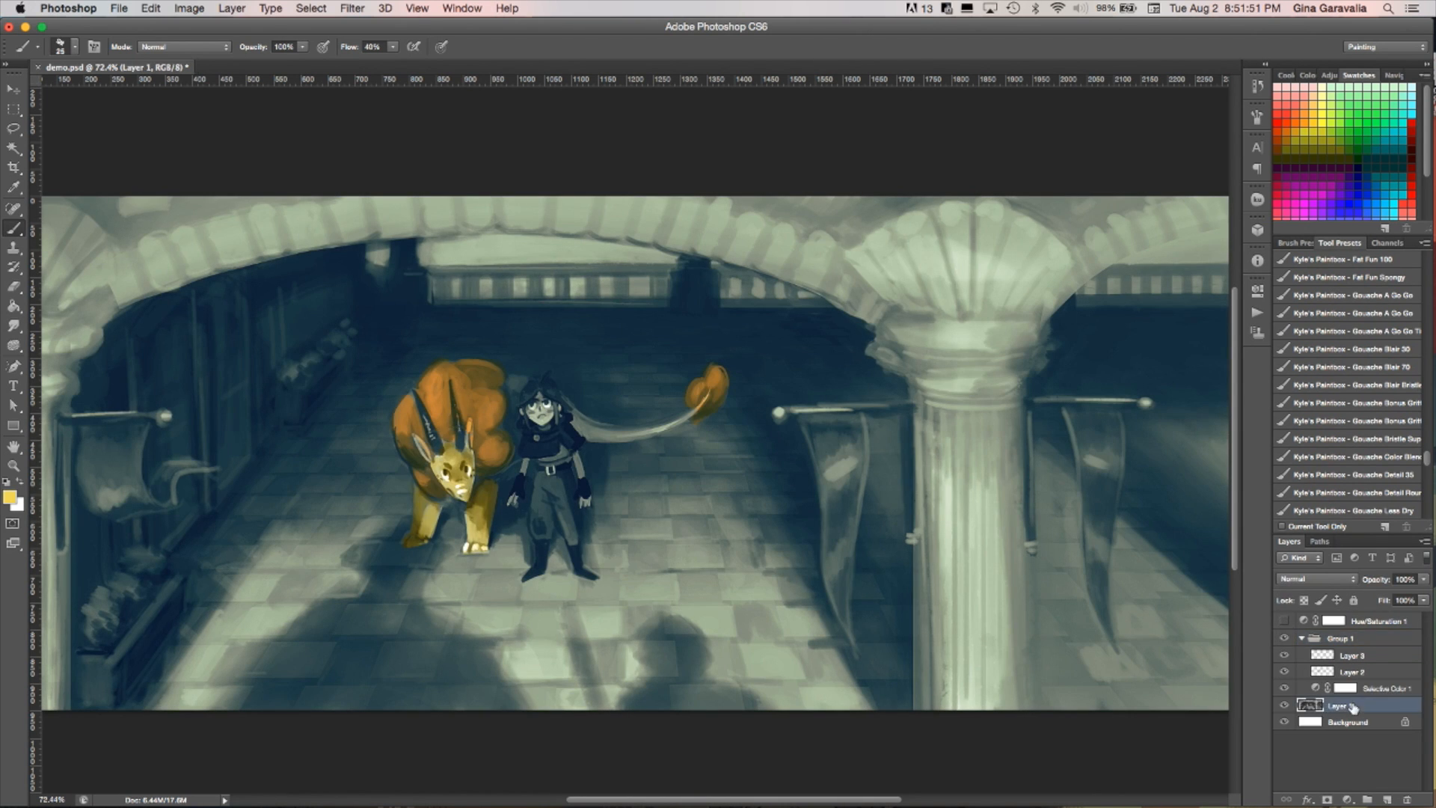
right_click(1369, 709)
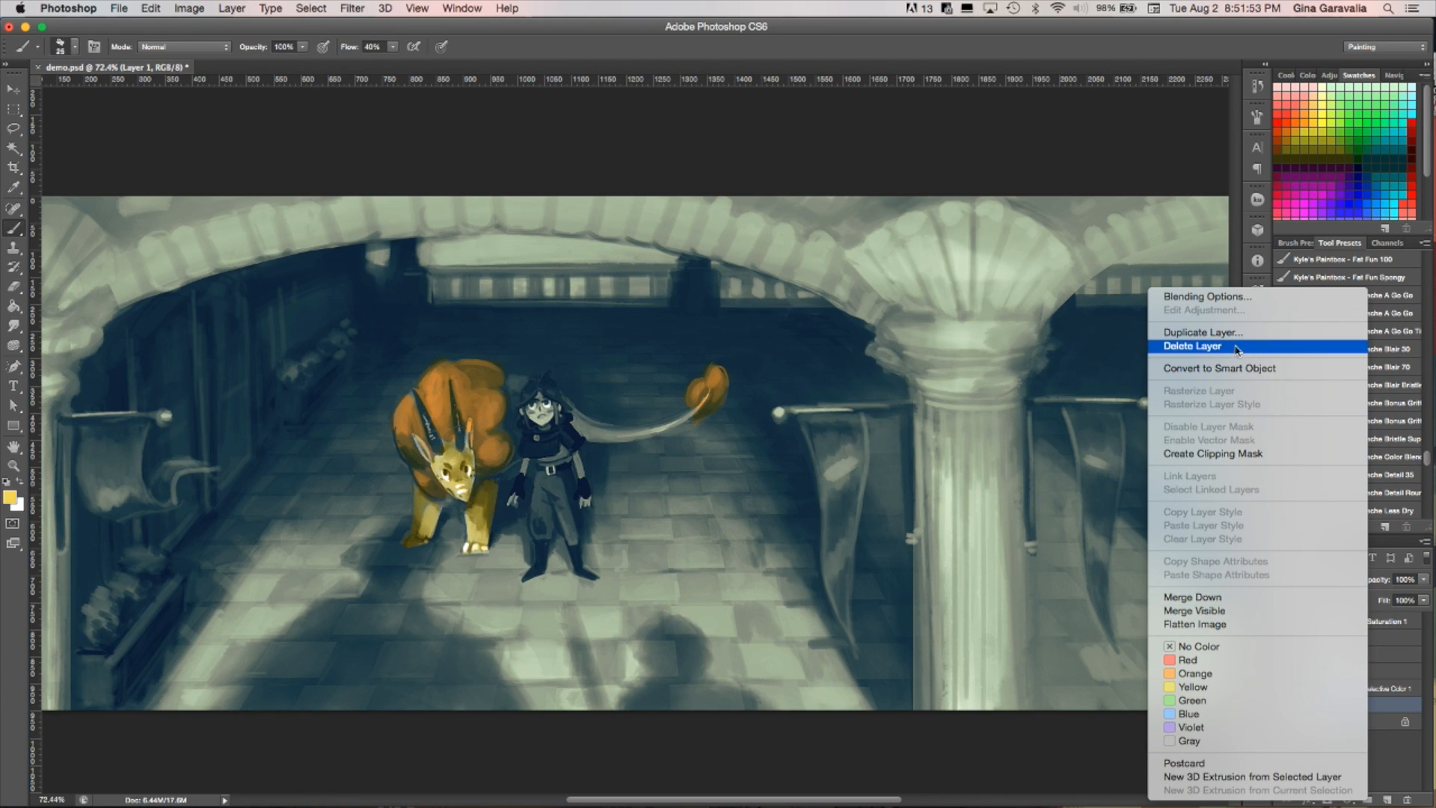
left_click(1203, 332)
left_click(860, 348)
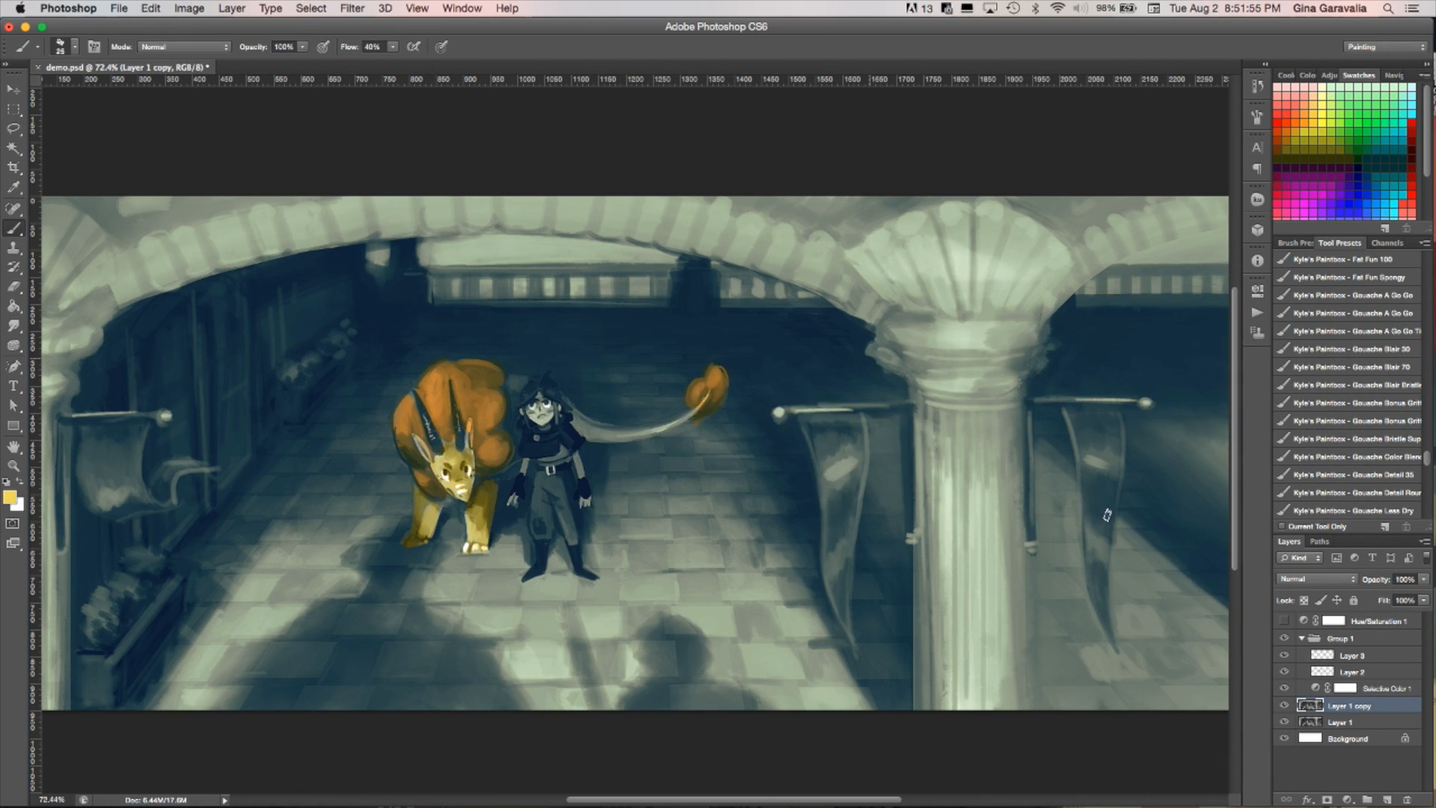
left_click_drag(1366, 708, 1344, 618)
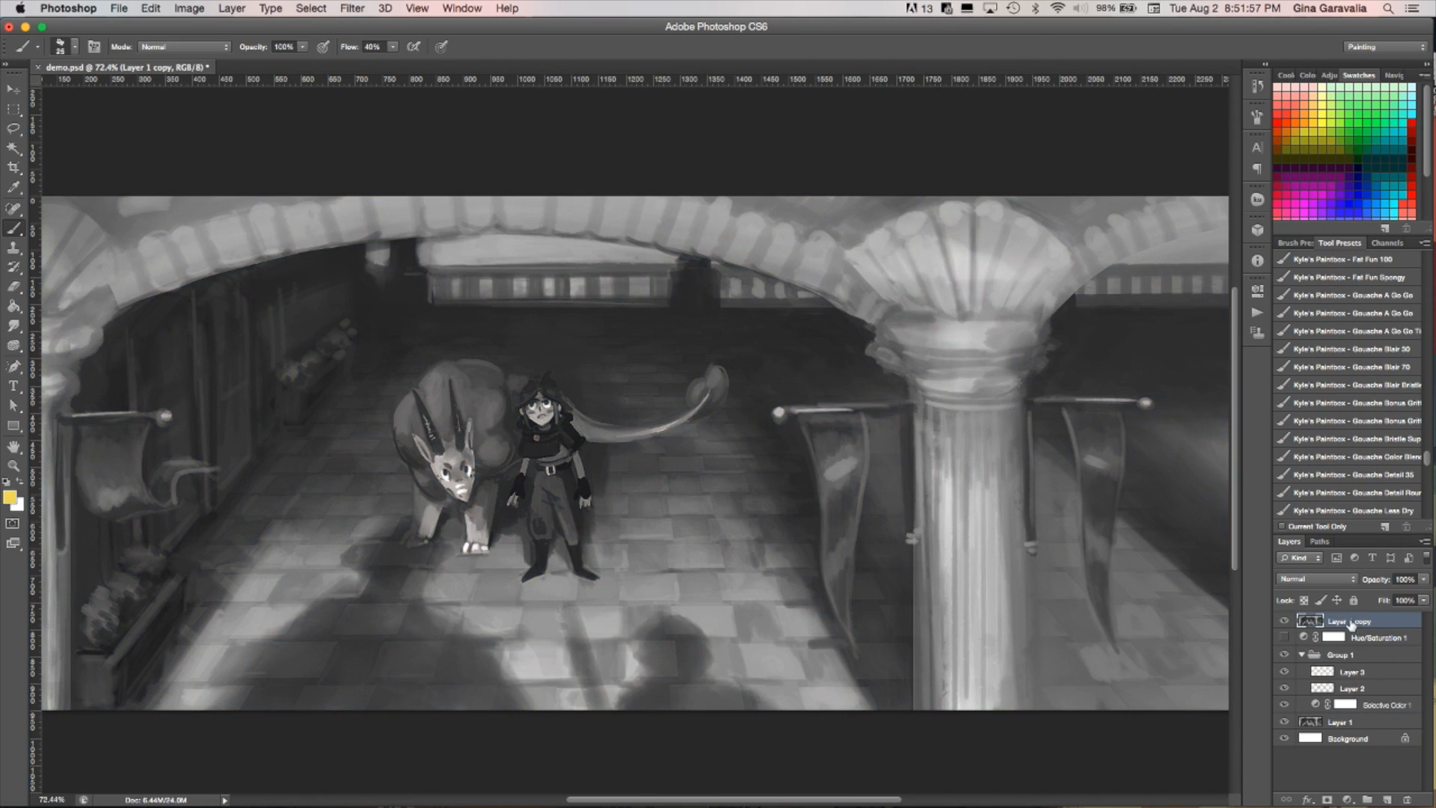
Set the layer copy's blend mode to Luminosity and compare the painting with the copy shown and hidden
left_click(1326, 582)
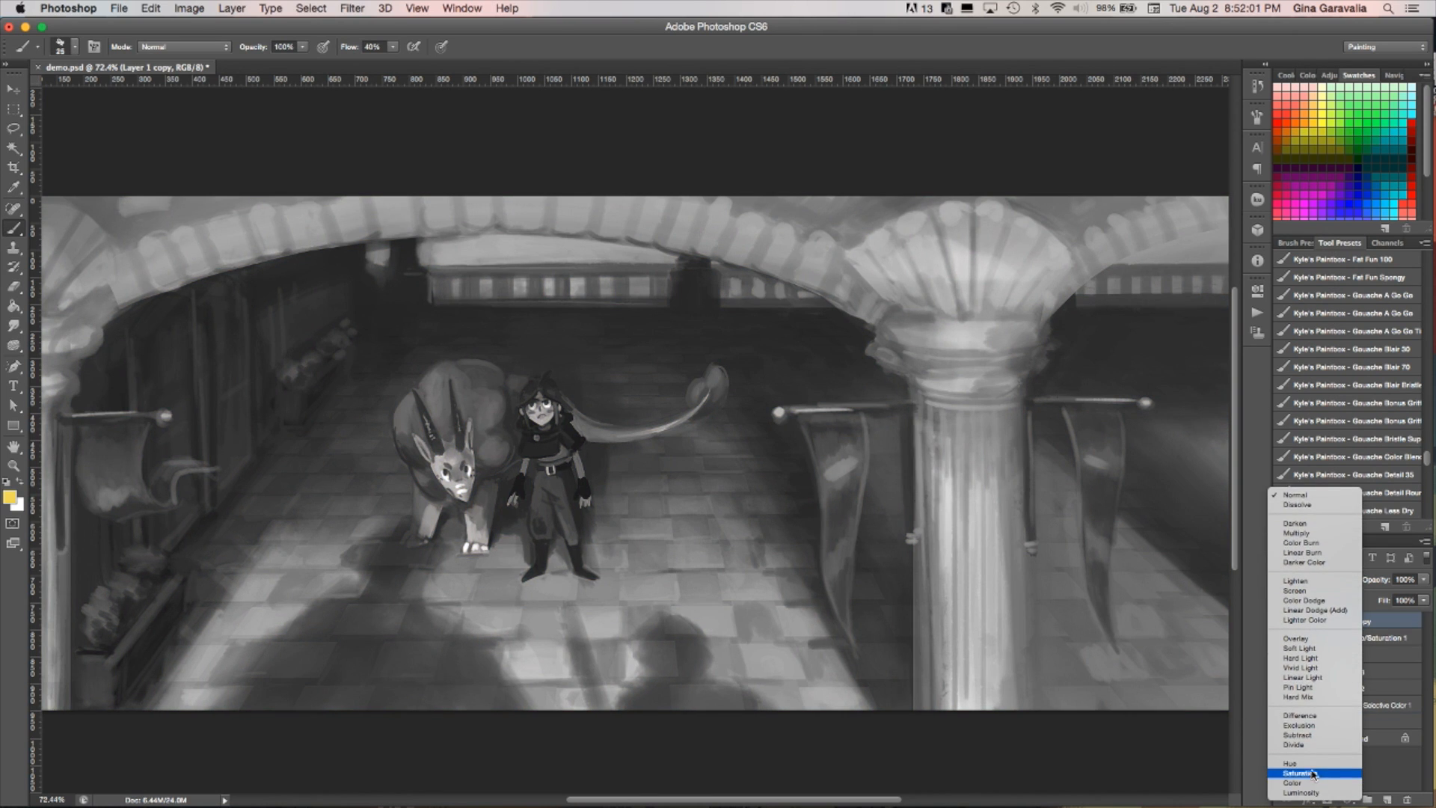
left_click(1314, 792)
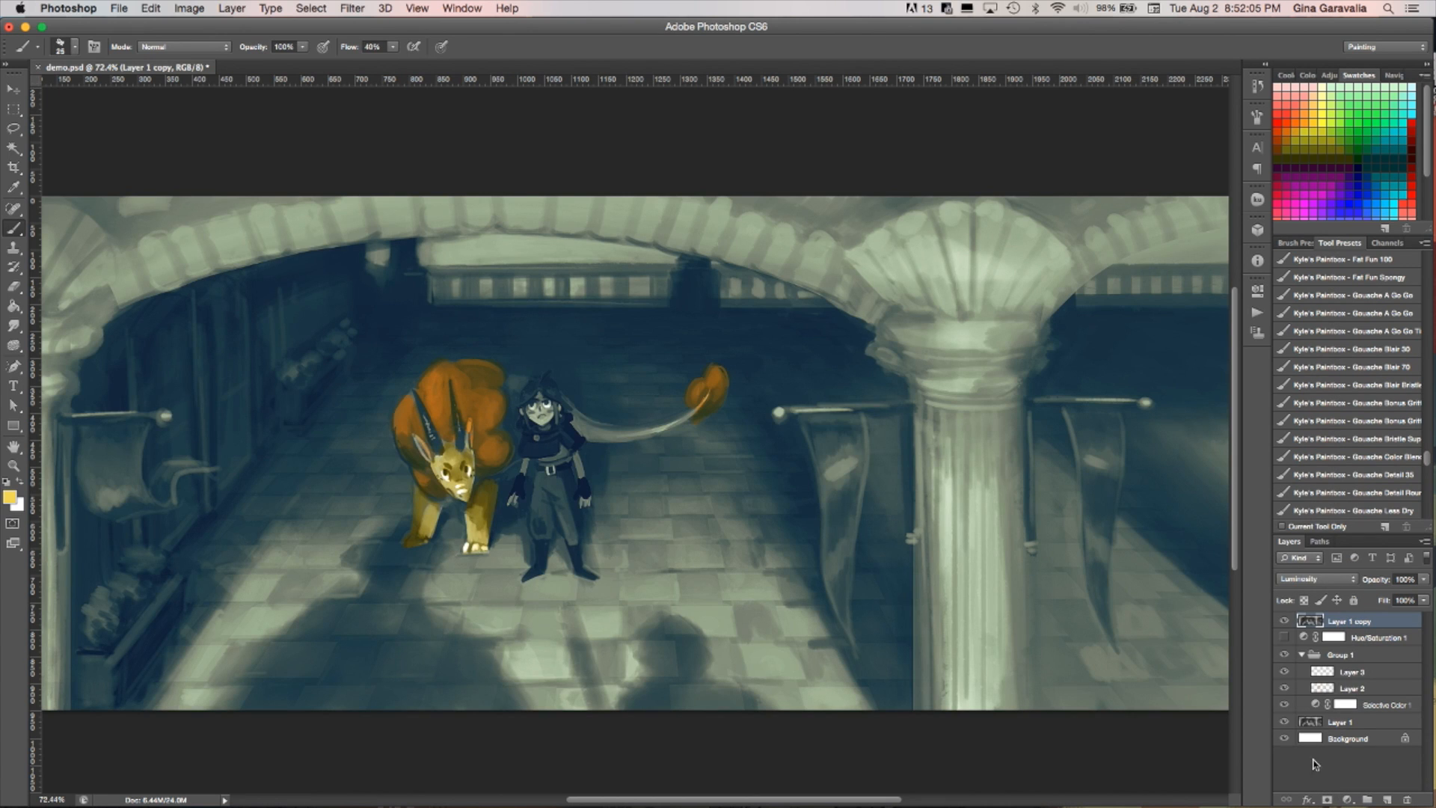
left_click(1285, 622)
left_click(1284, 622)
left_click(1285, 621)
left_click(1285, 622)
left_click(1284, 622)
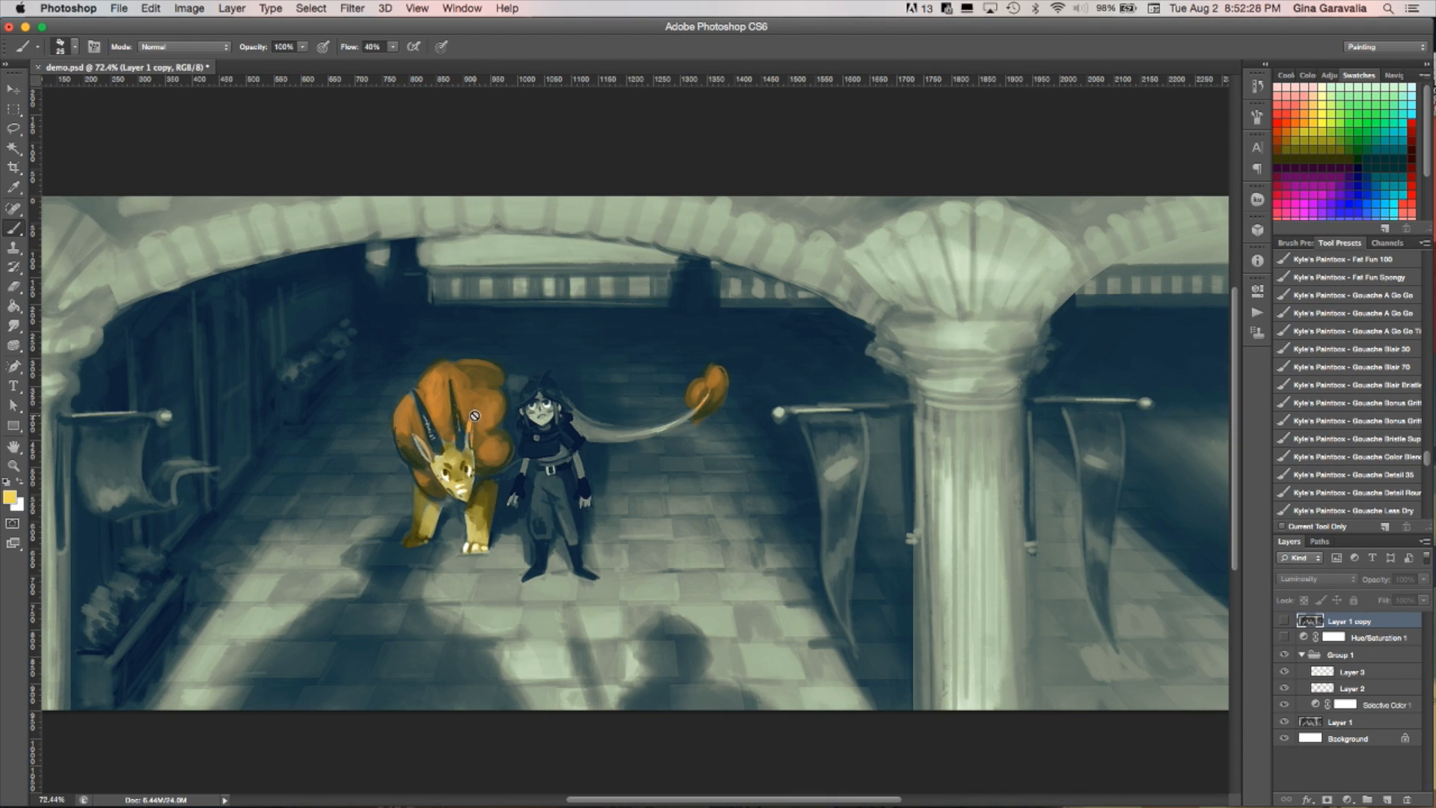
Set the grayscale layer copy's blend mode back to Normal and hide the copy
left_click(1284, 621)
left_click(1315, 579)
left_click(1295, 293)
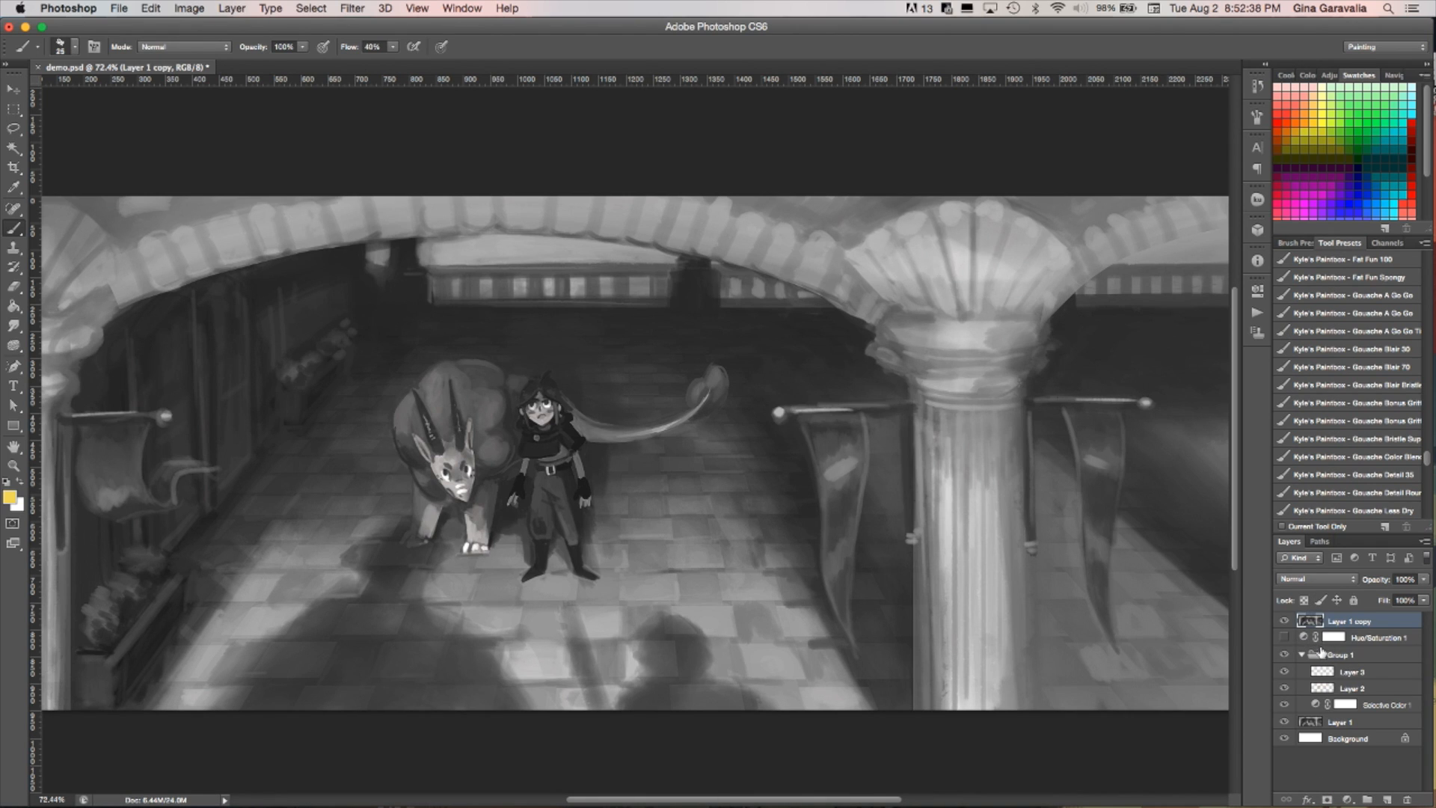
left_click(1284, 621)
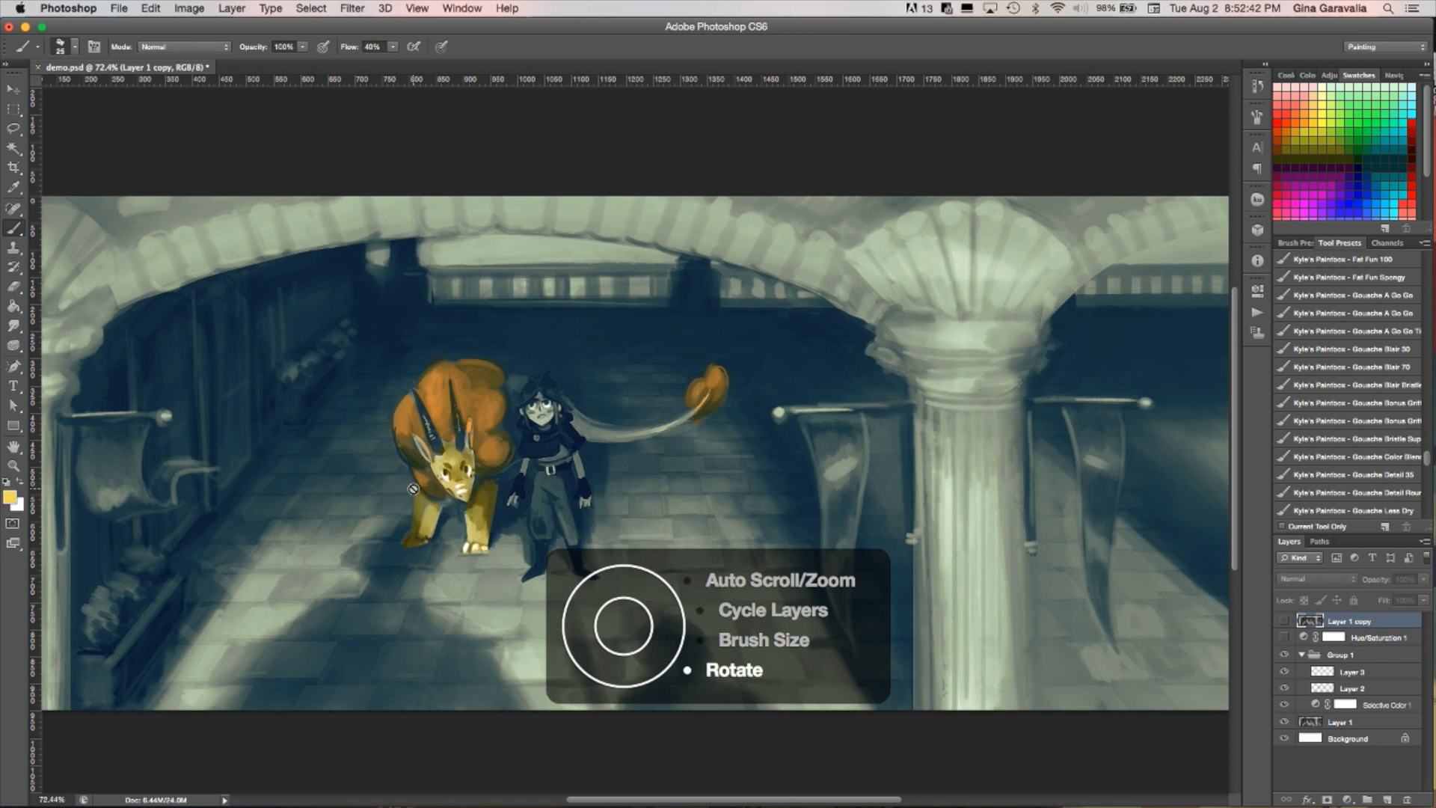
Add a new empty layer above the hidden grayscale copy for painting over the creature
scroll(398, 495, "up", 1)
scroll(398, 495, "up", 4)
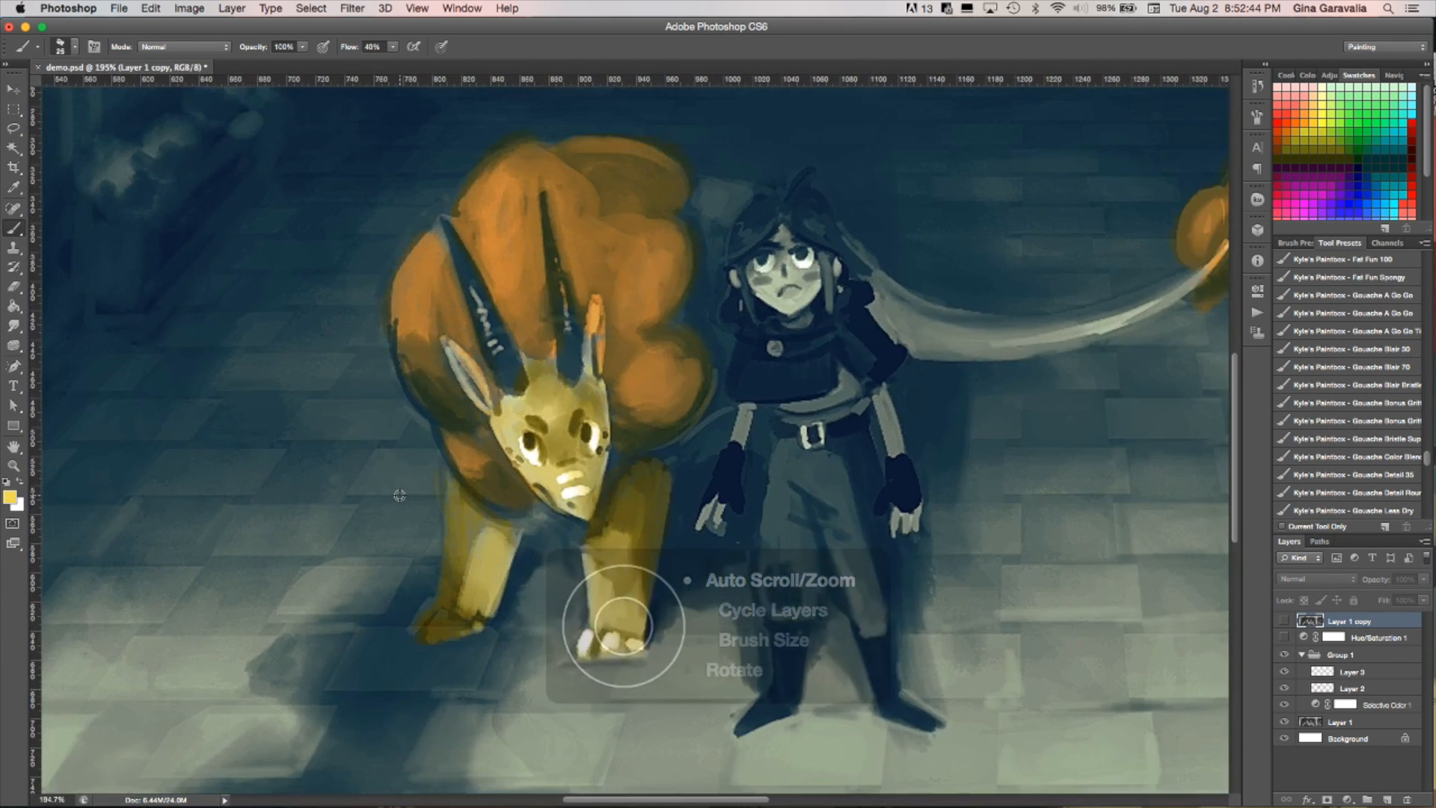
left_click(1386, 799)
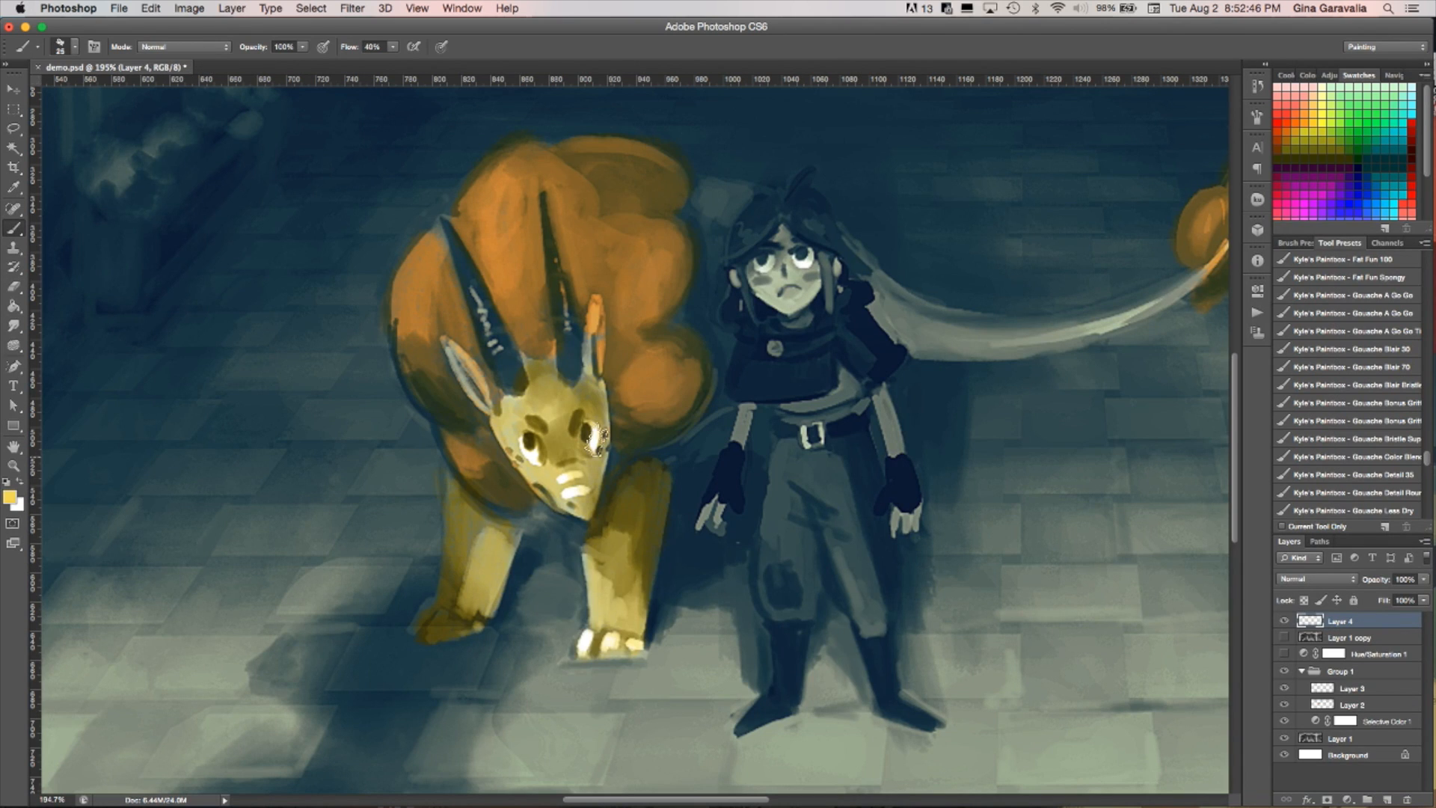
Paint over the creature's ear and face with a small brush in a richer yellow based on a color sampled from its face
key("bracketleft")
key("bracketleft")
key("bracketleft")
key("bracketleft")
key("bracketleft")
key("bracketleft")
left_click(508, 438, "alt")
left_click(9, 499)
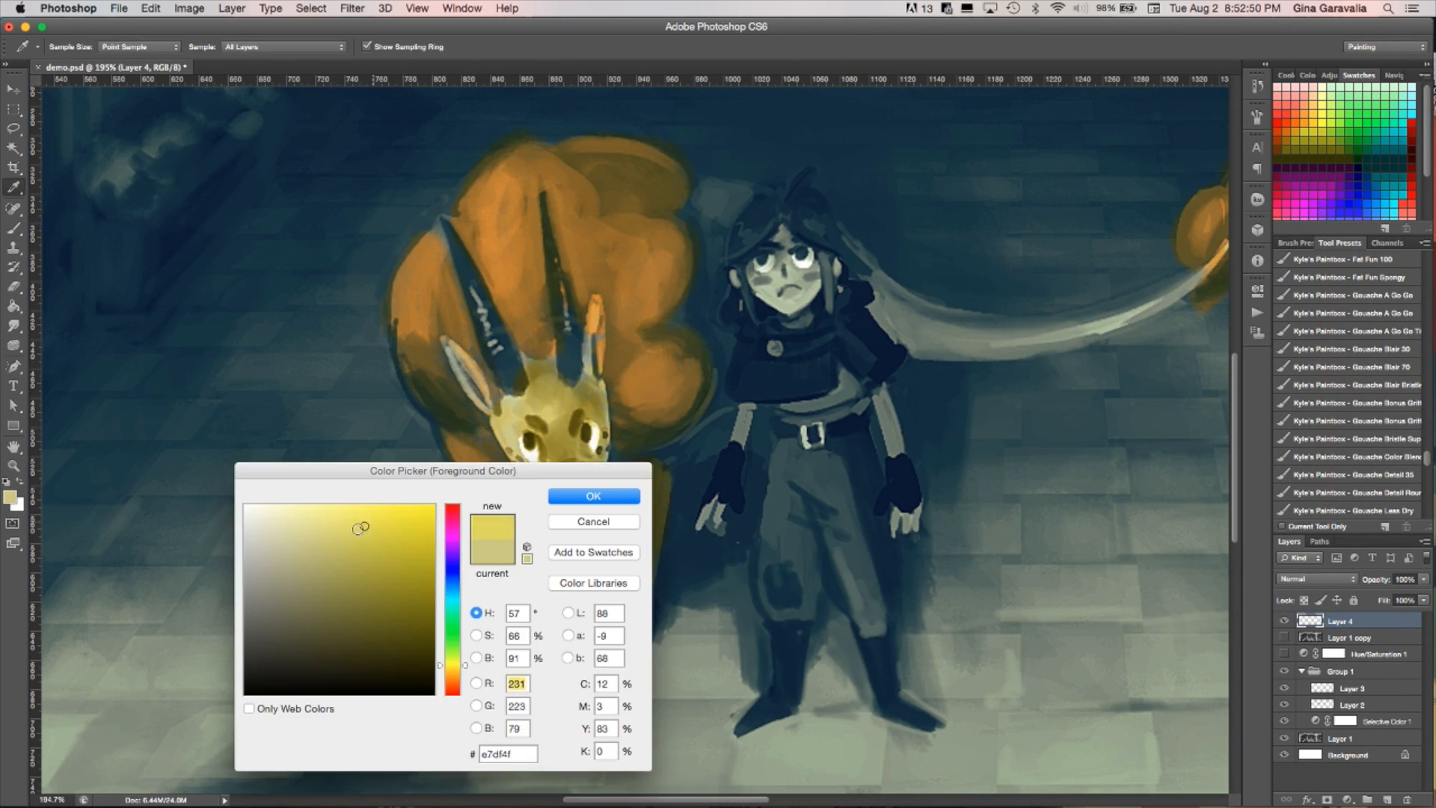
left_click(589, 499)
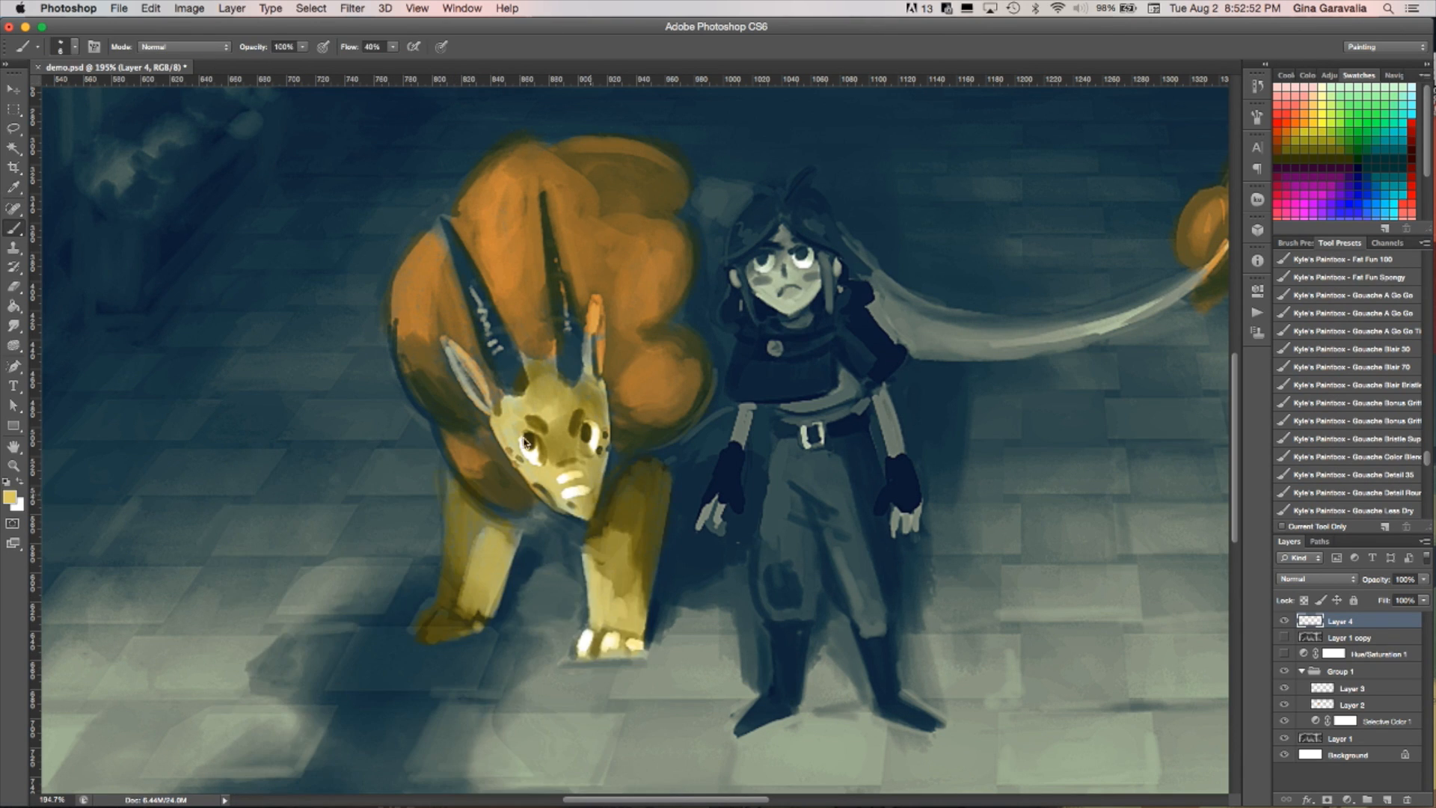
key("bracketright")
key("bracketright")
mouse_move(484, 388)
left_mouse_down()
mouse_move(458, 353)
mouse_move(499, 402)
mouse_move(486, 411)
mouse_move(460, 376)
mouse_move(494, 417)
mouse_move(535, 406)
mouse_move(540, 378)
mouse_move(574, 432)
left_mouse_up()
Paint reddish-orange shading along the lower edges of the creature's mane with a larger brush, basing the color on one sampled from the mane
key("bracketright")
key("bracketright")
key("bracketright")
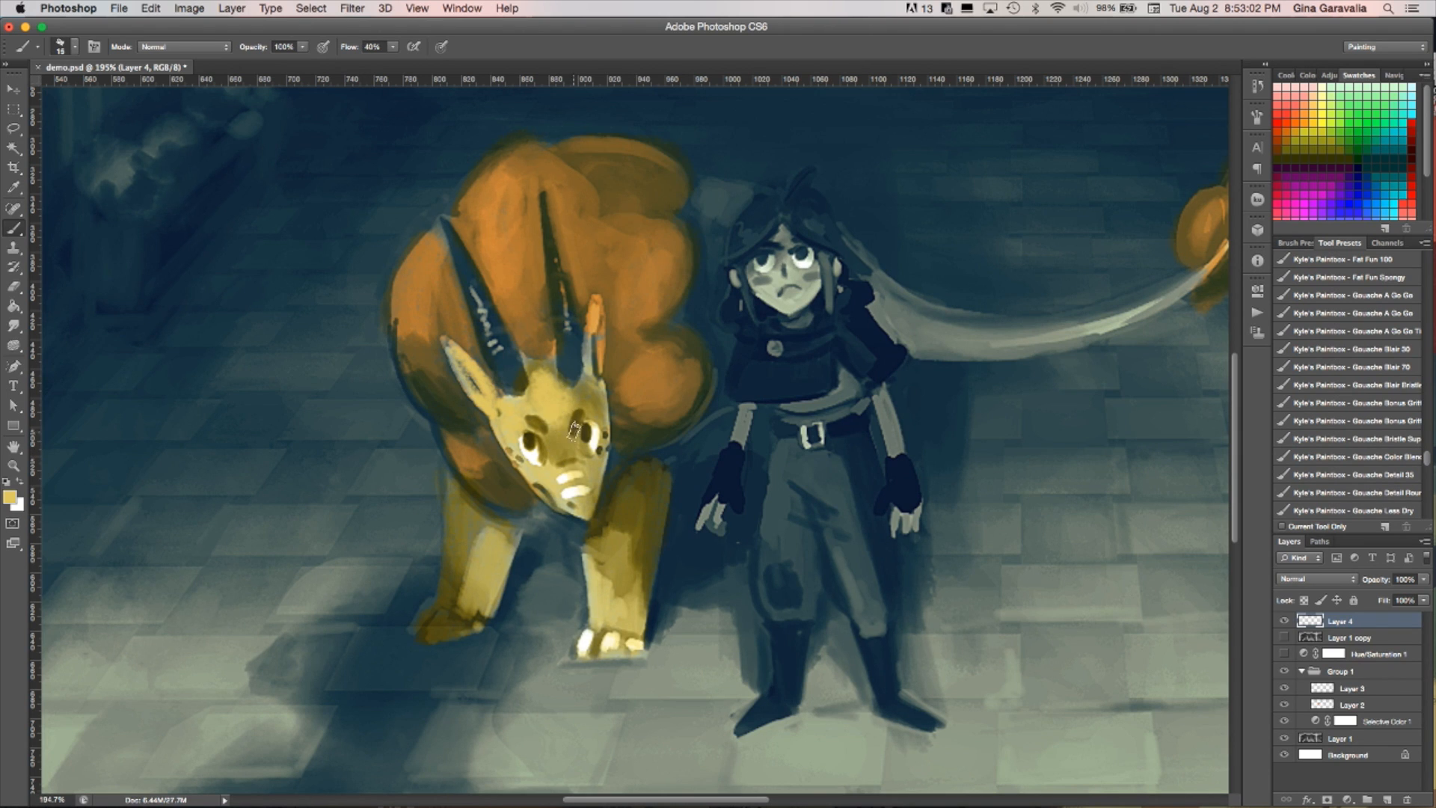
left_click(393, 303, "alt")
left_click(421, 398, "alt")
left_click(10, 498)
left_click(452, 678)
left_click(386, 582)
key("Return")
key("b")
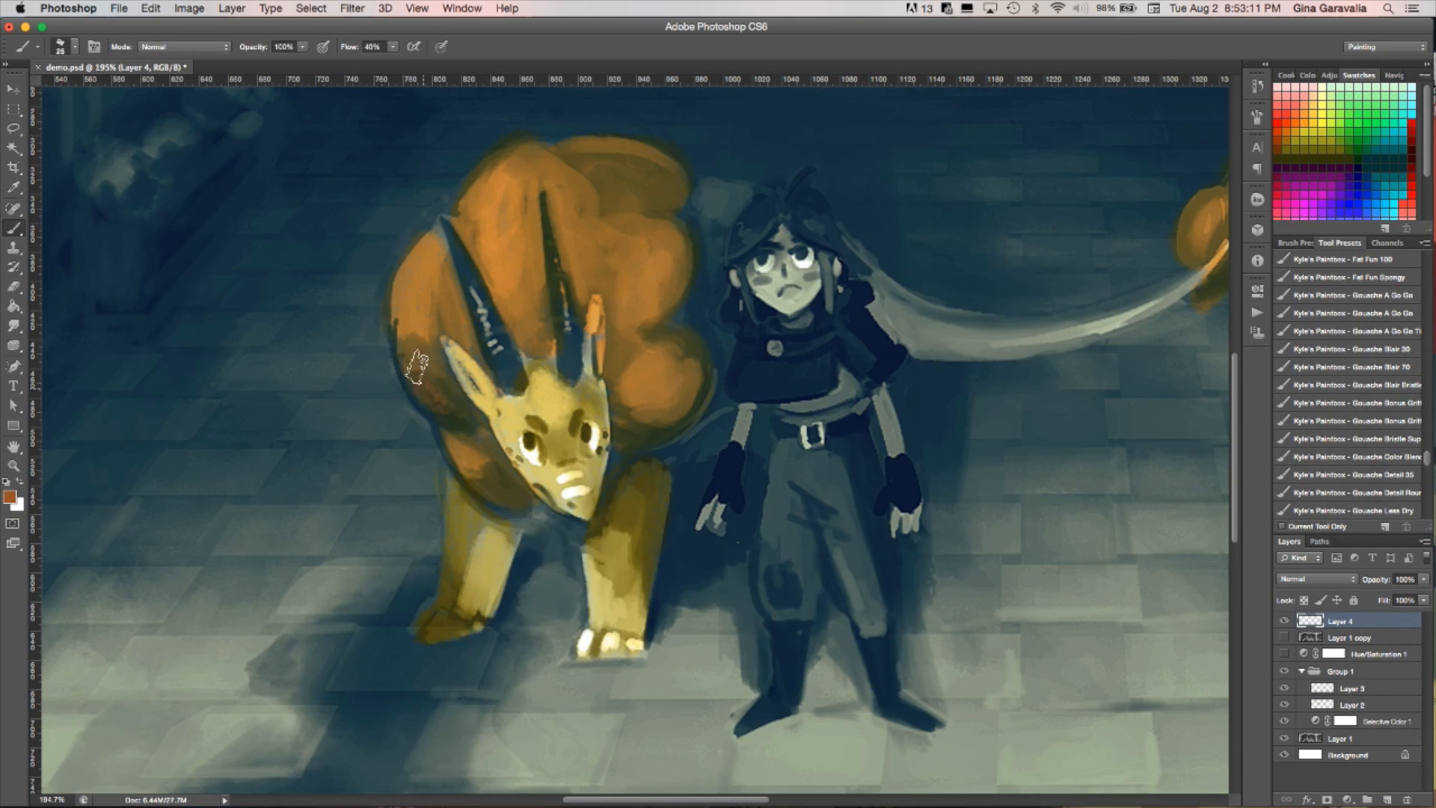
mouse_move(441, 376)
left_mouse_down()
mouse_move(475, 427)
mouse_move(415, 349)
mouse_move(411, 365)
mouse_move(471, 416)
left_mouse_up()
left_click_drag(430, 344, 468, 415)
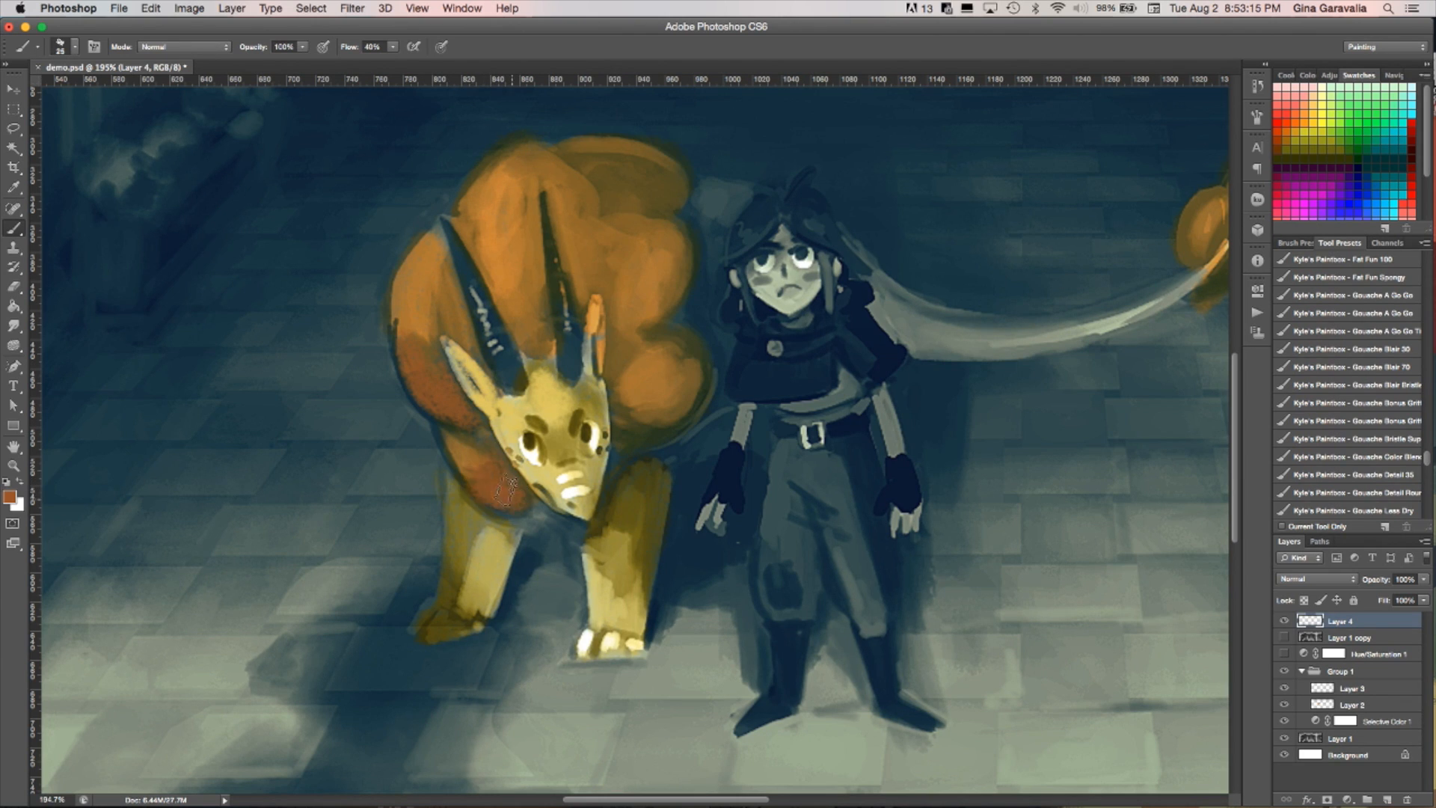
mouse_move(644, 430)
left_mouse_down()
mouse_move(693, 411)
mouse_move(621, 426)
left_mouse_up()
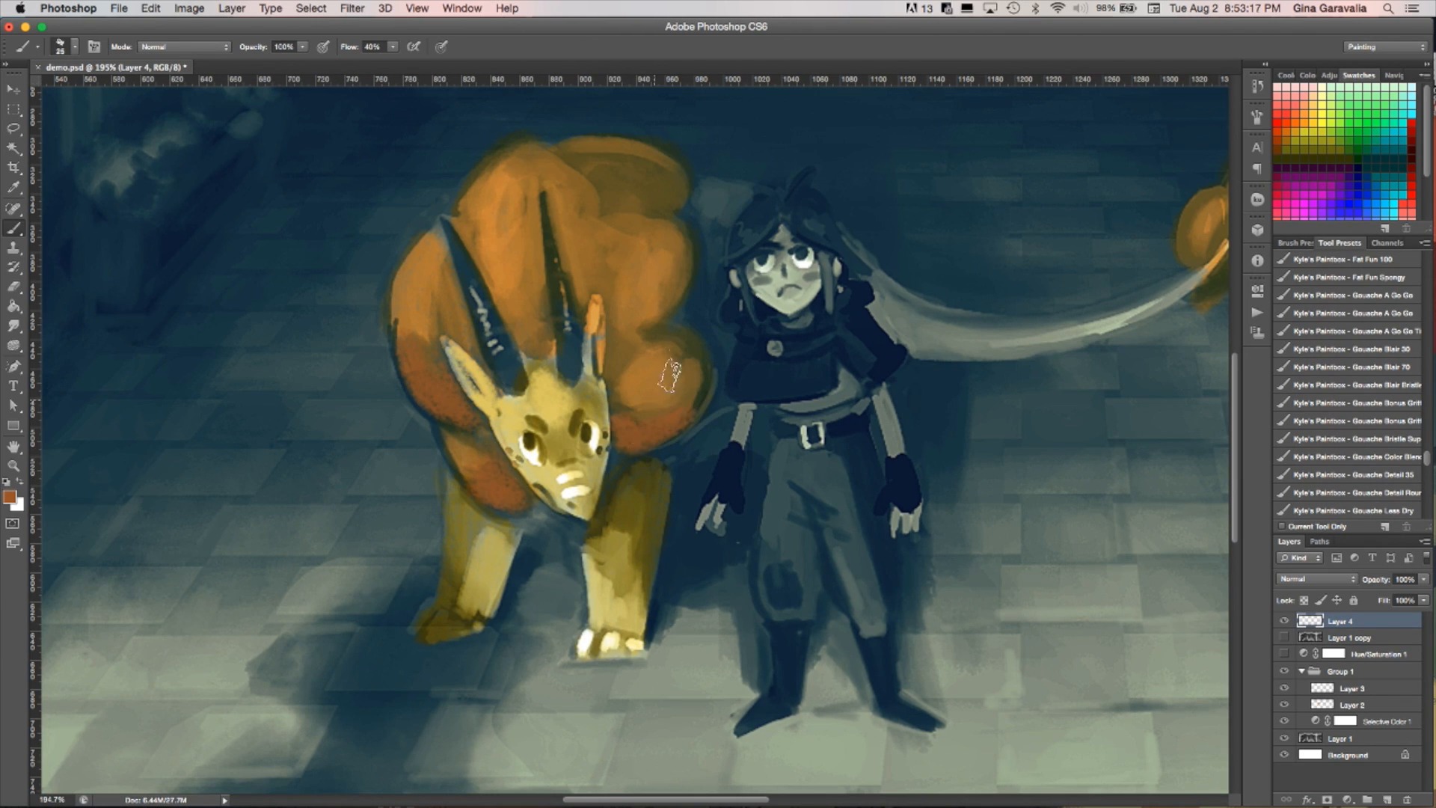
left_click_drag(673, 288, 669, 329)
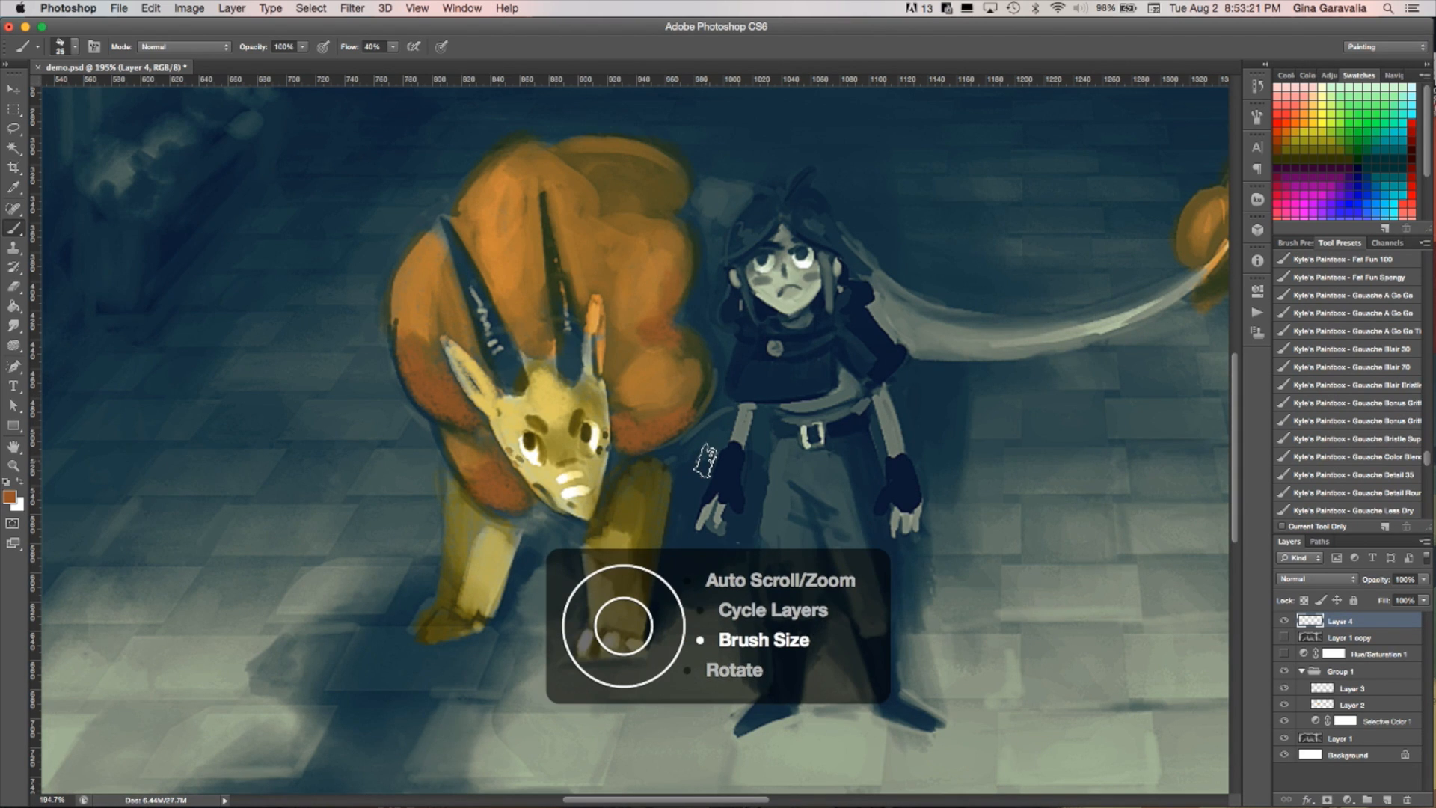
scroll(706, 462, "down", 5)
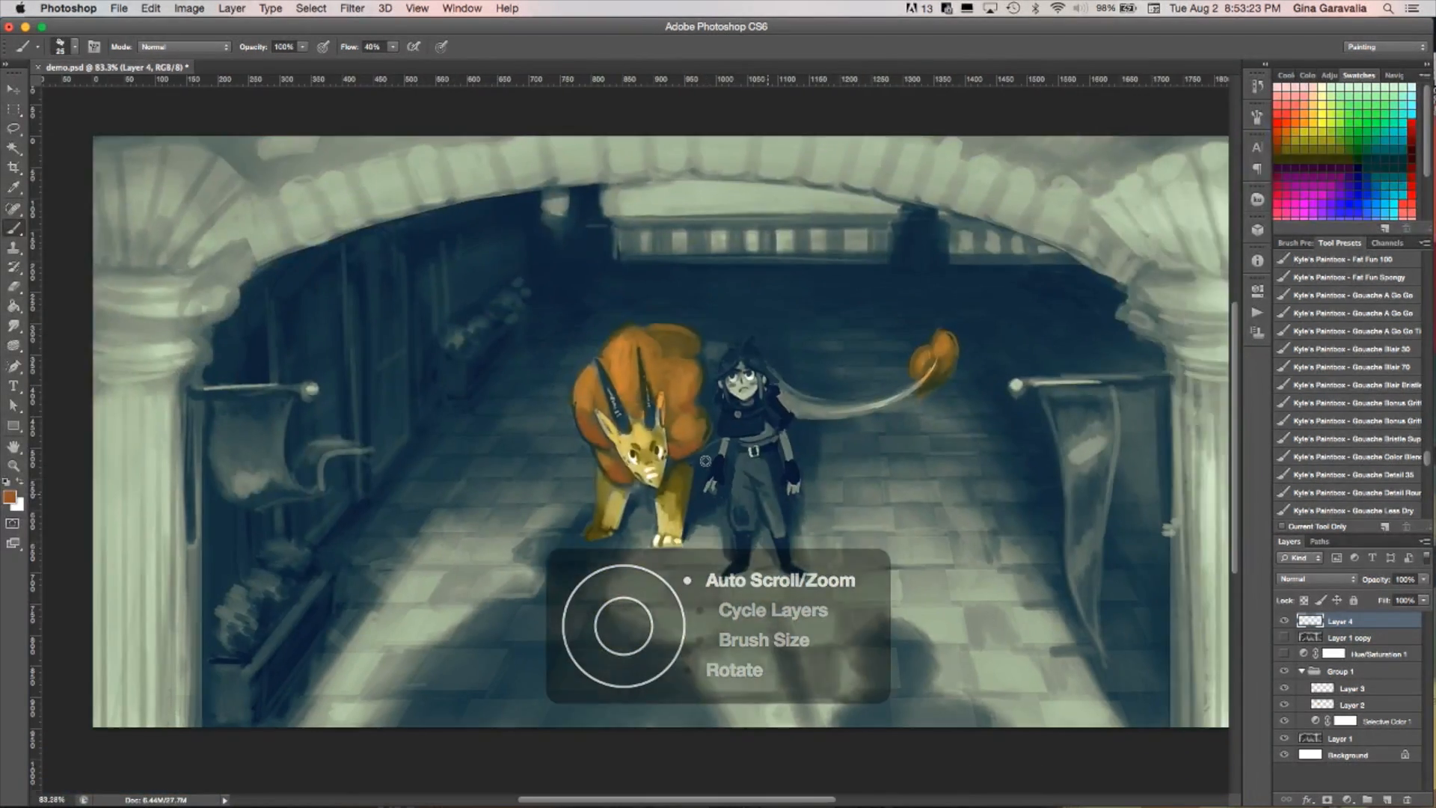